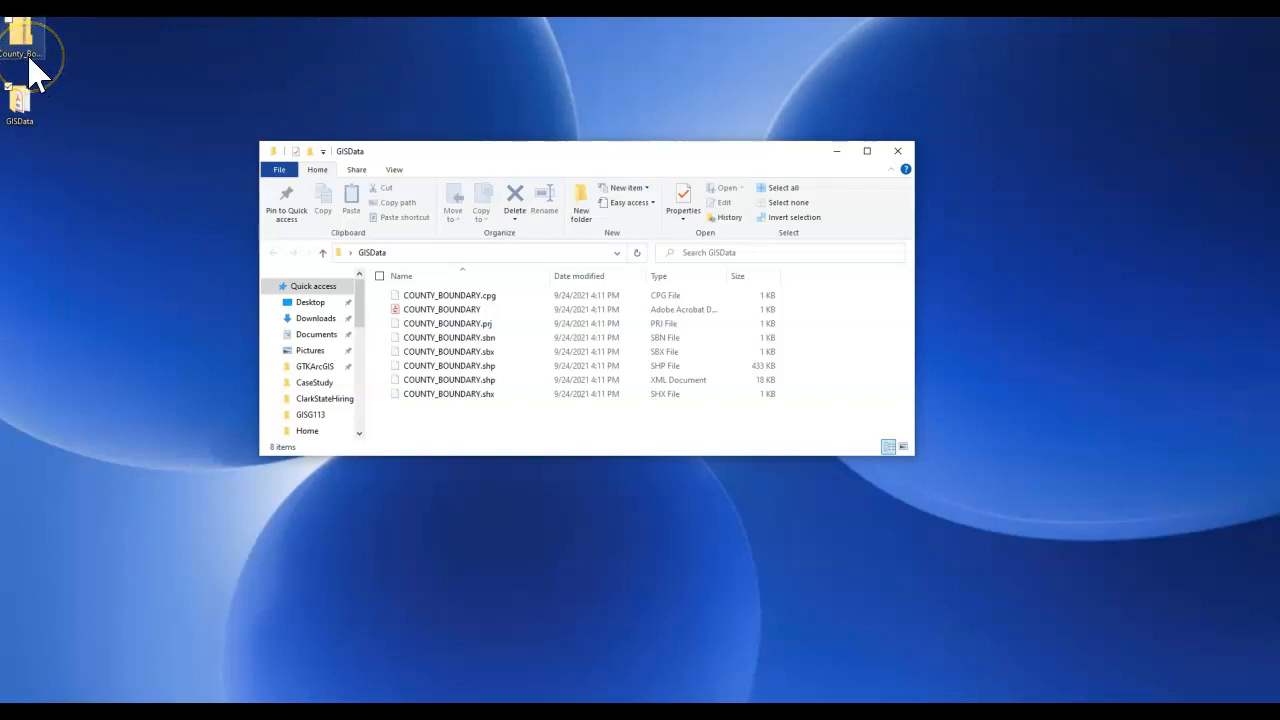
- Examine the files inside the County_Boundary zip archive on the desktop and close its window
{"action": "left_click", "coordinate": [29, 100]}
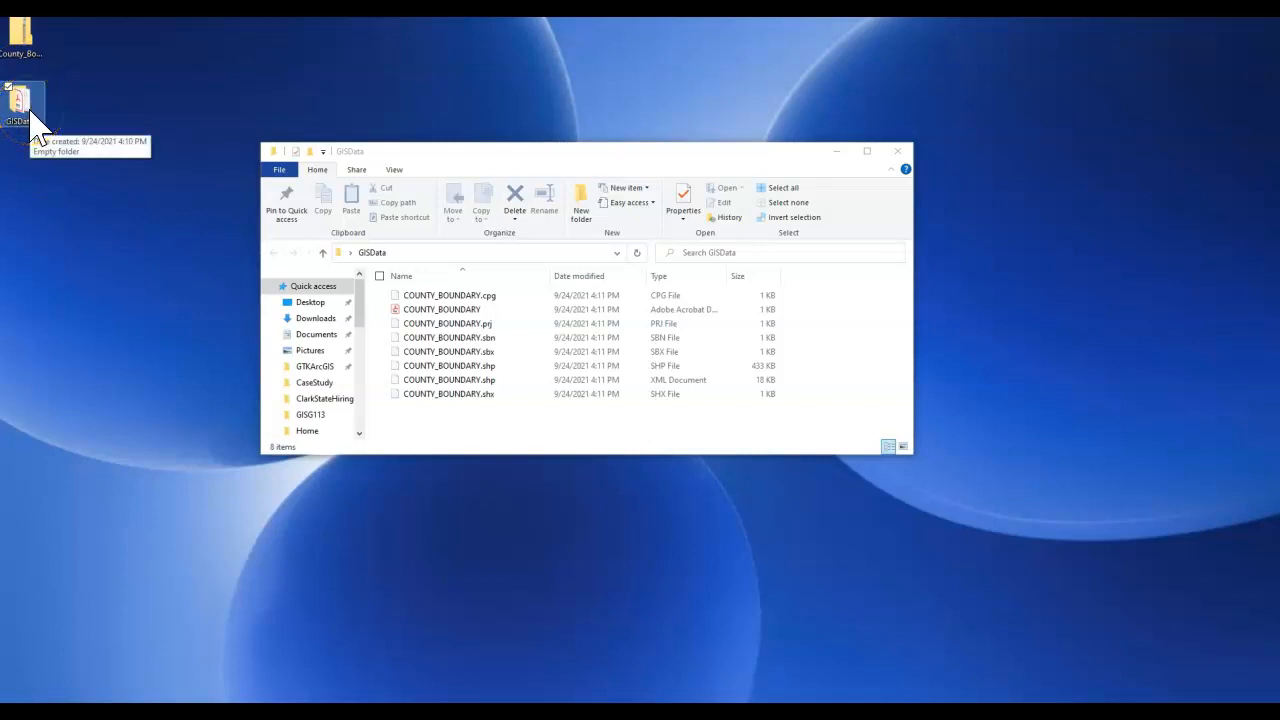
{"action": "left_click", "coordinate": [27, 58]}
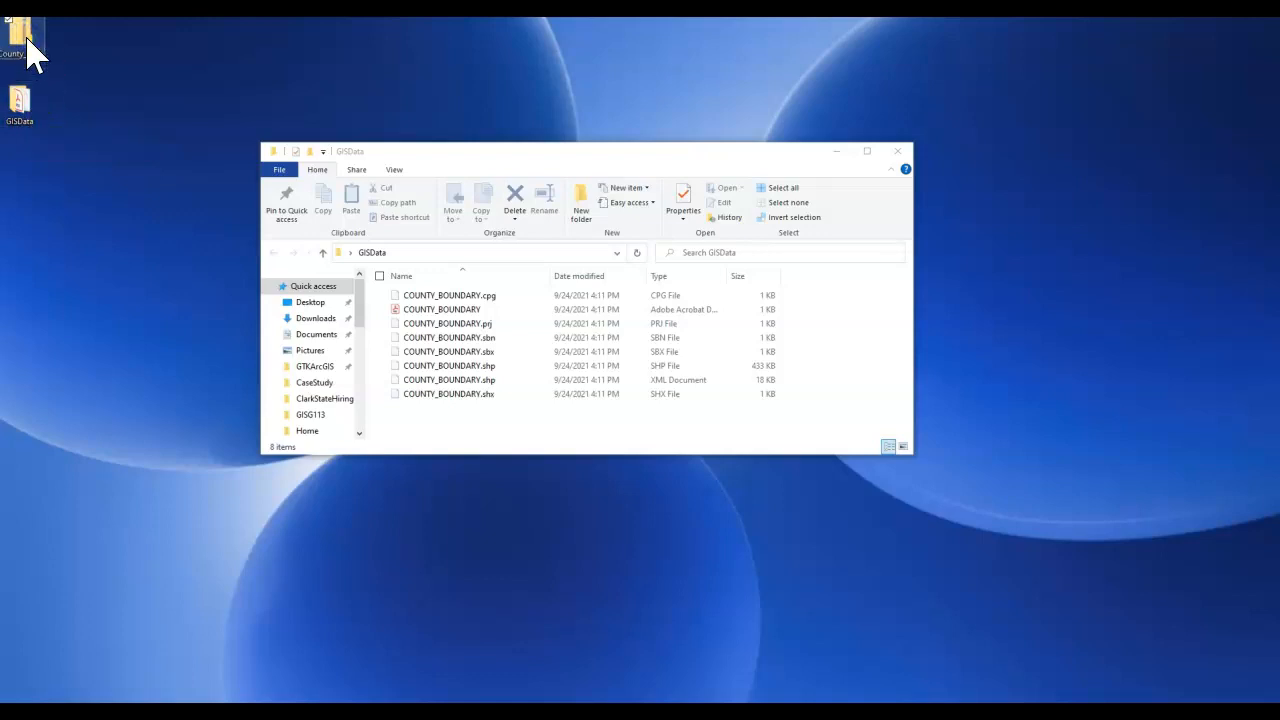
{"action": "double_click", "coordinate": [27, 42]}
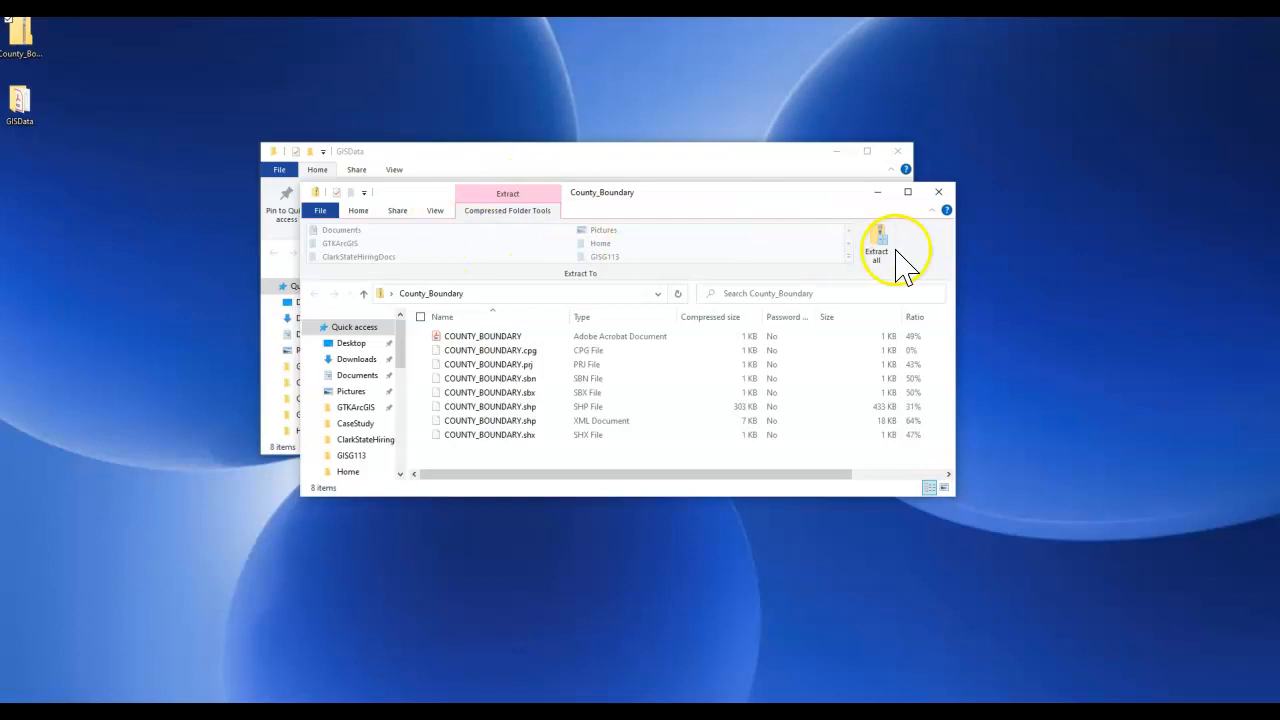
{"action": "left_click", "coordinate": [942, 193]}
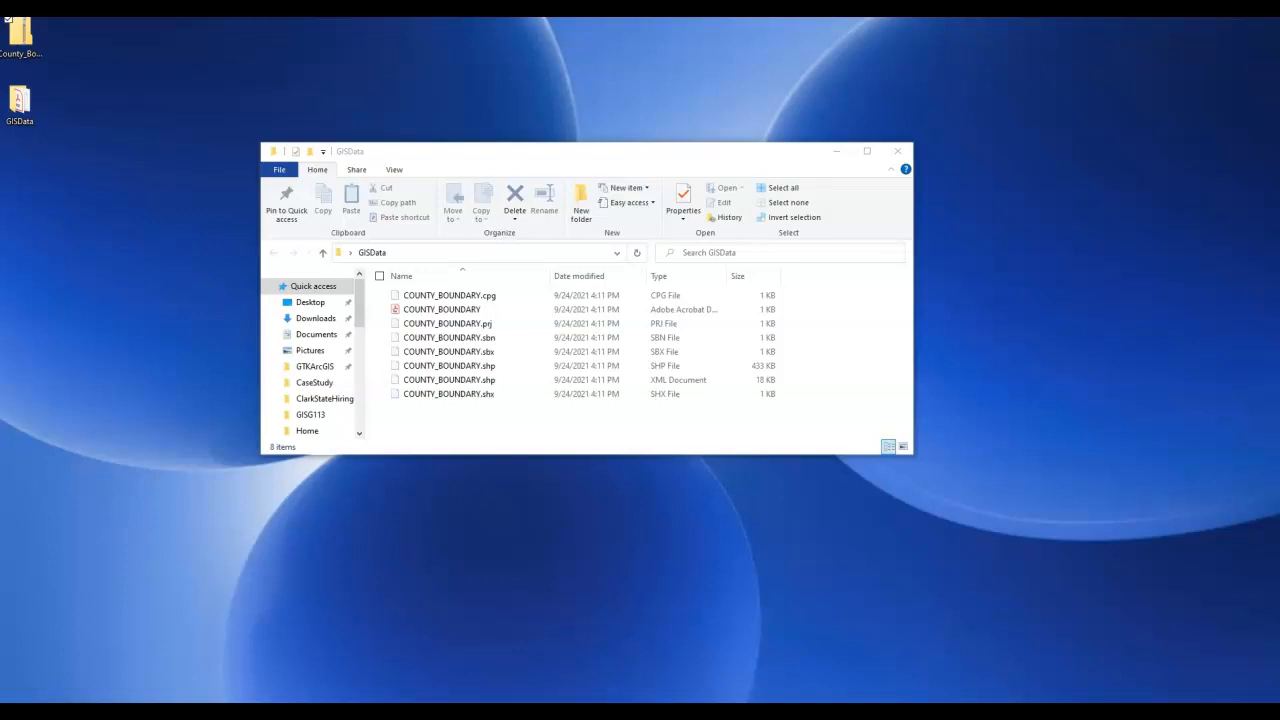
- Switch to ArcGIS Pro and create a Map project named FinalProject in the ArcGIS Projects folder, with its own new folder
{"action": "left_click", "coordinate": [122, 680]}
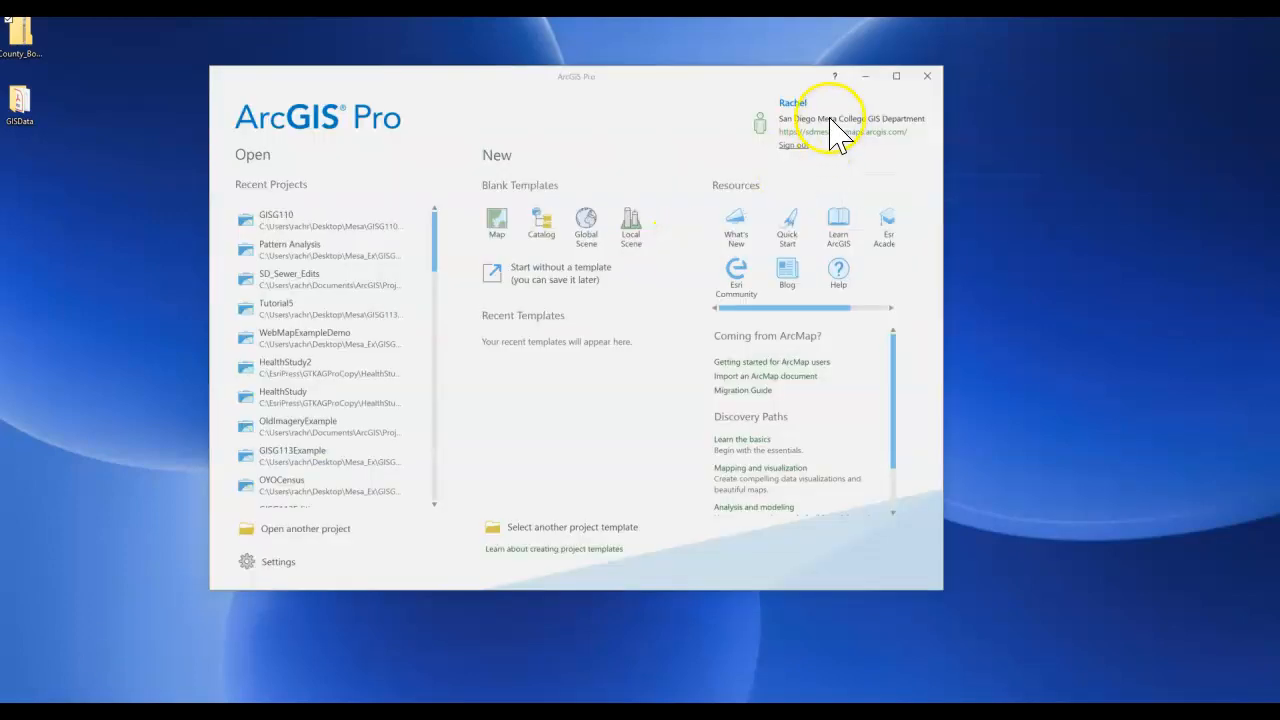
{"action": "left_click", "coordinate": [497, 236]}
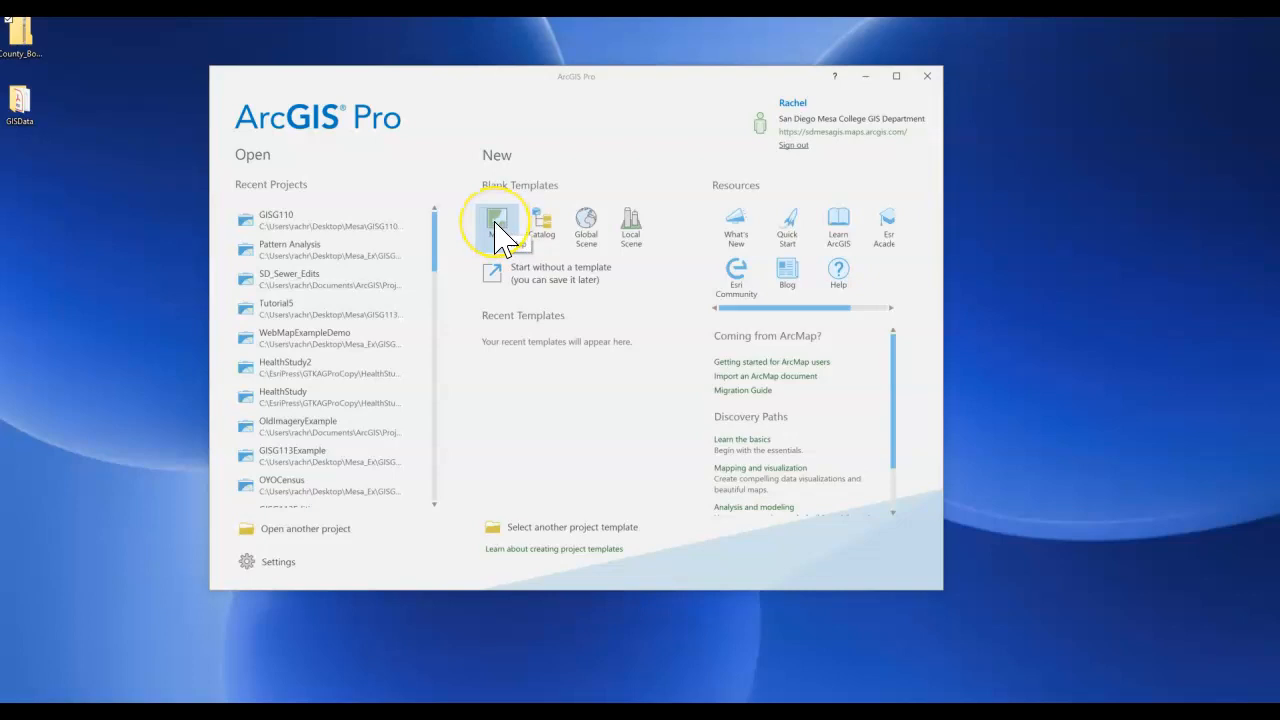
{"action": "left_click", "coordinate": [495, 223]}
{"action": "left_click_drag", "start_coordinate": [496, 309], "coordinate": [480, 316]}
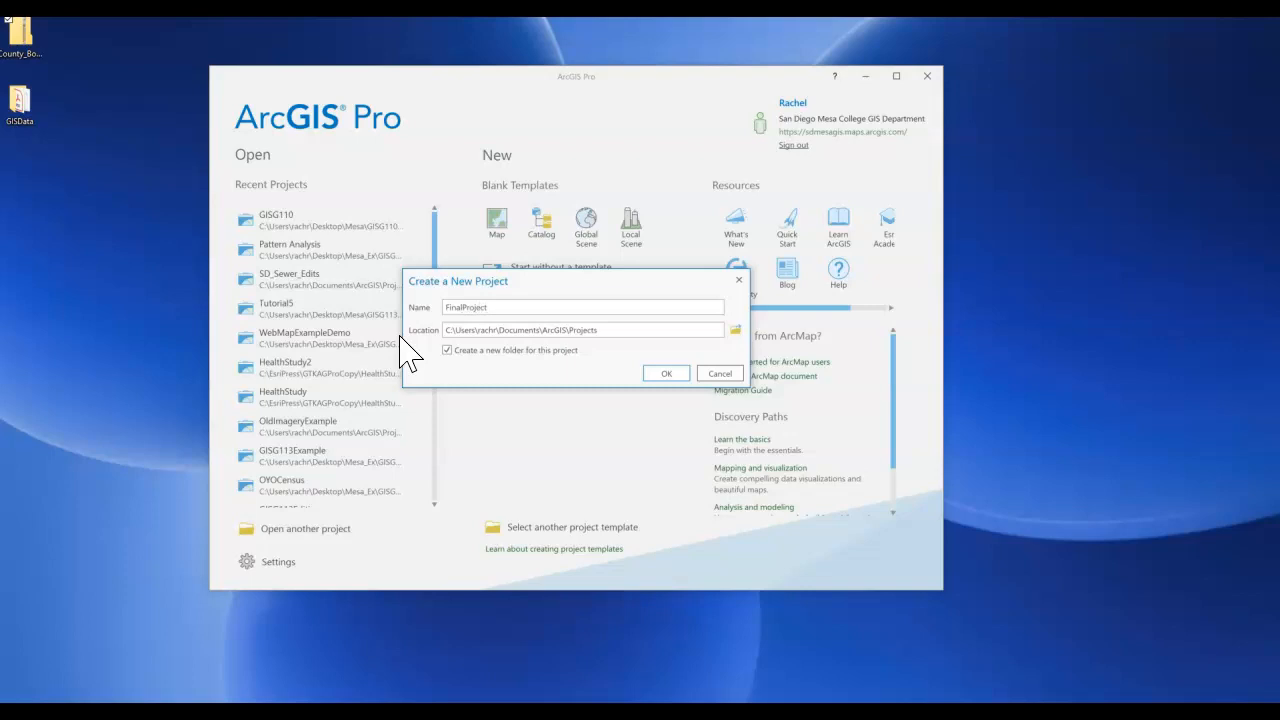
{"action": "left_click", "coordinate": [666, 372]}
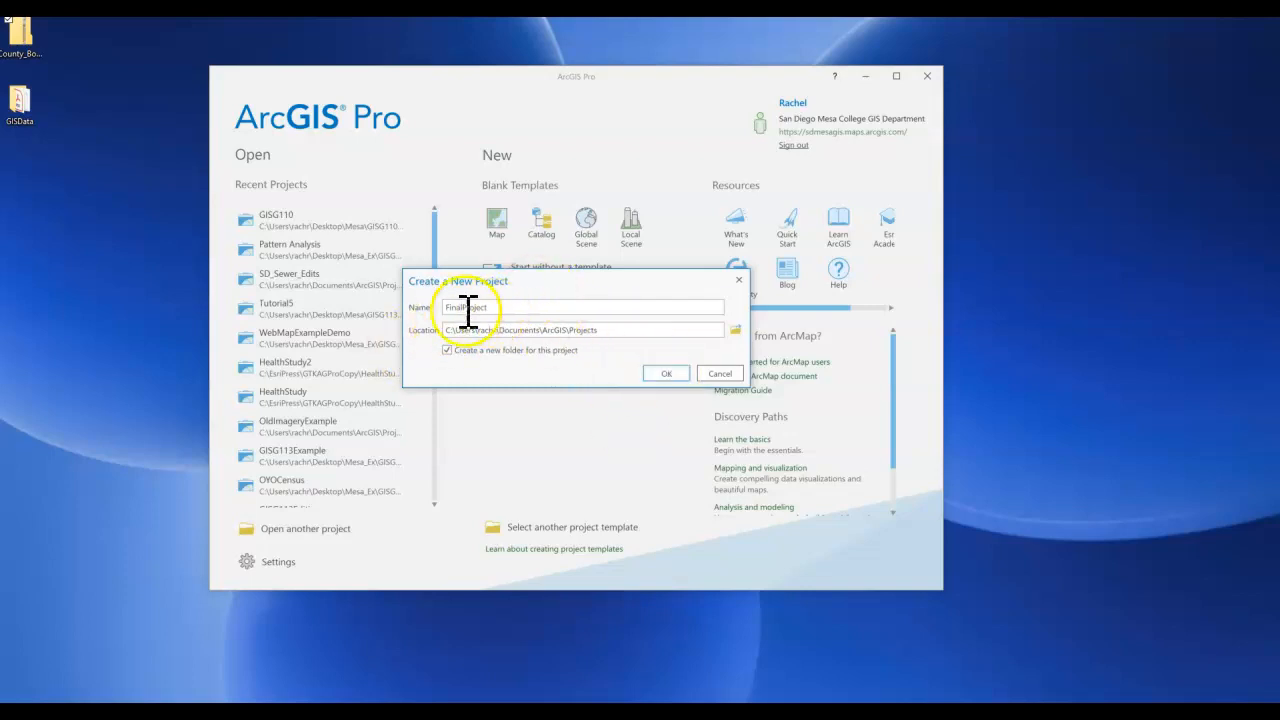
{"action": "left_click", "coordinate": [673, 375]}
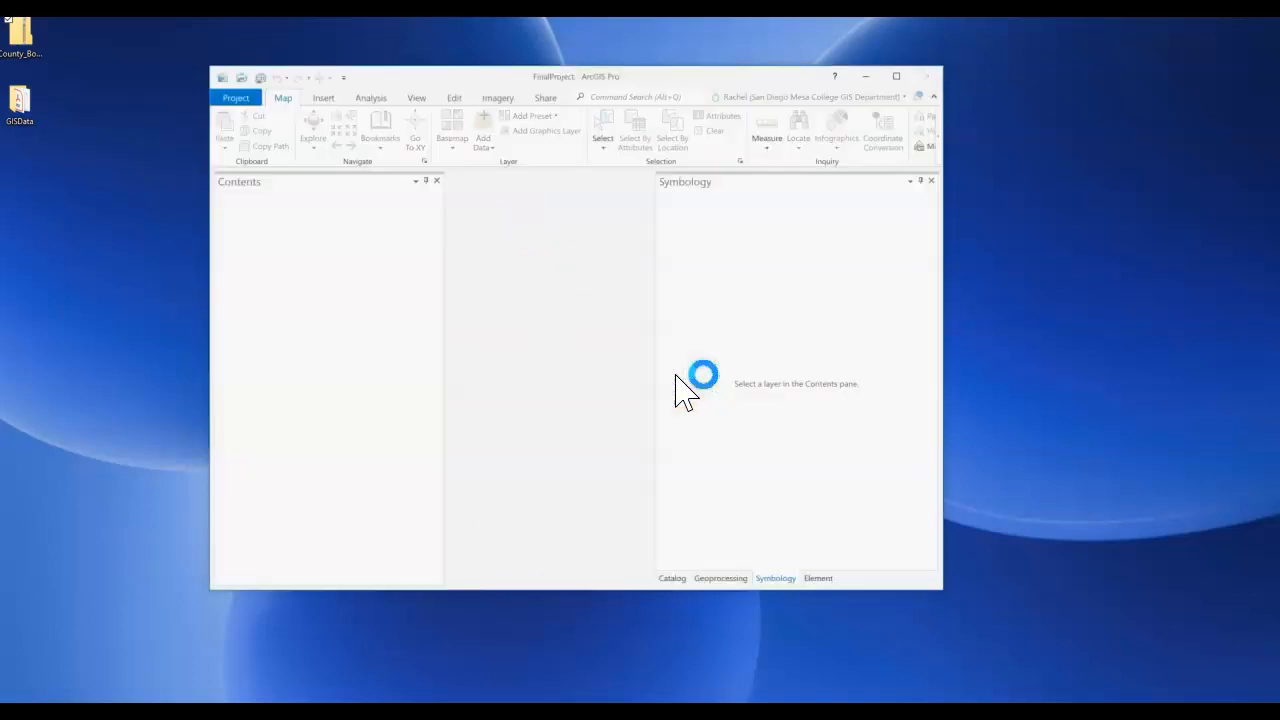
- Add a folder connection to the GISData folder on the desktop in the project's catalog
{"action": "left_click", "coordinate": [672, 578]}
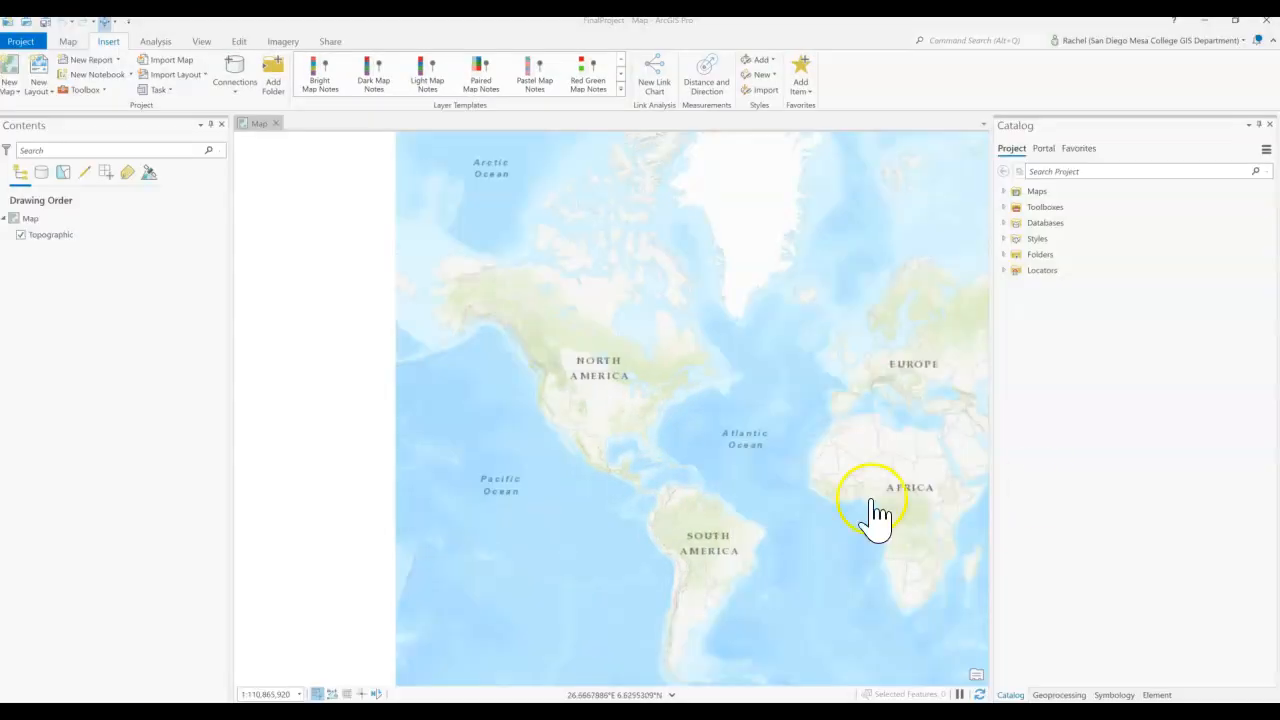
{"action": "left_click_drag", "start_coordinate": [691, 386], "coordinate": [588, 380]}
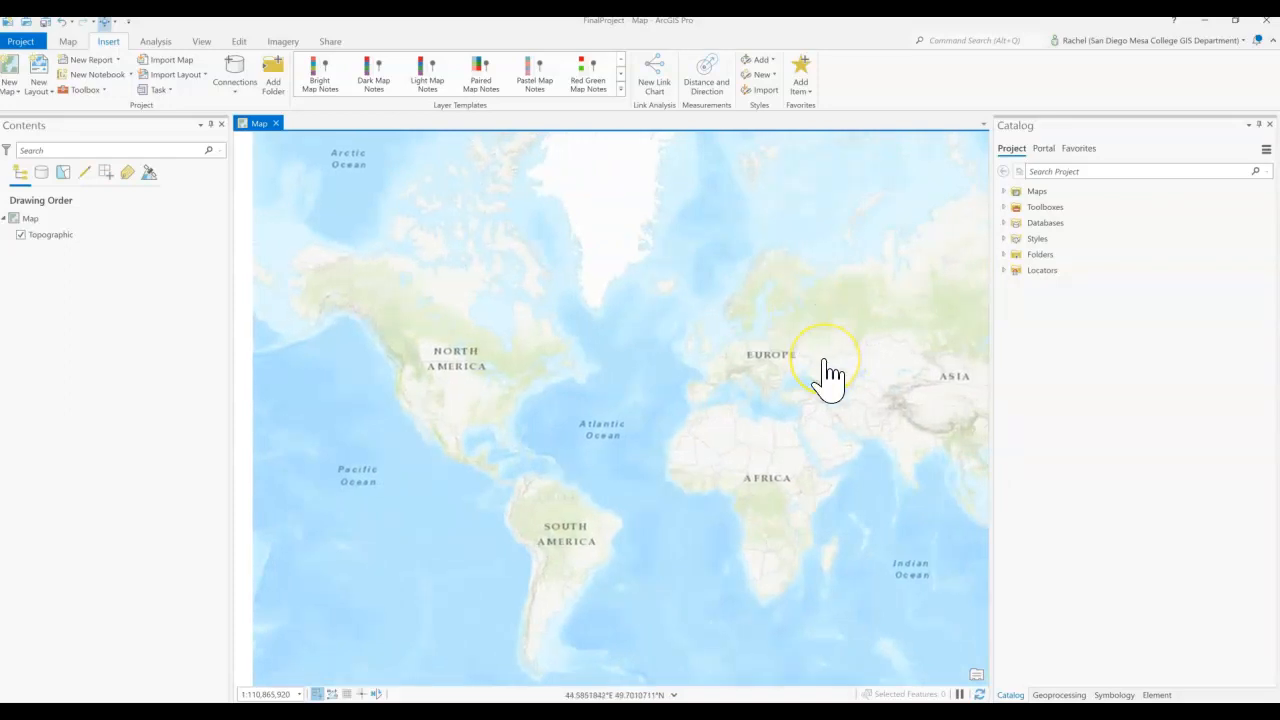
{"action": "left_click", "coordinate": [1035, 255]}
{"action": "right_click", "coordinate": [1018, 256]}
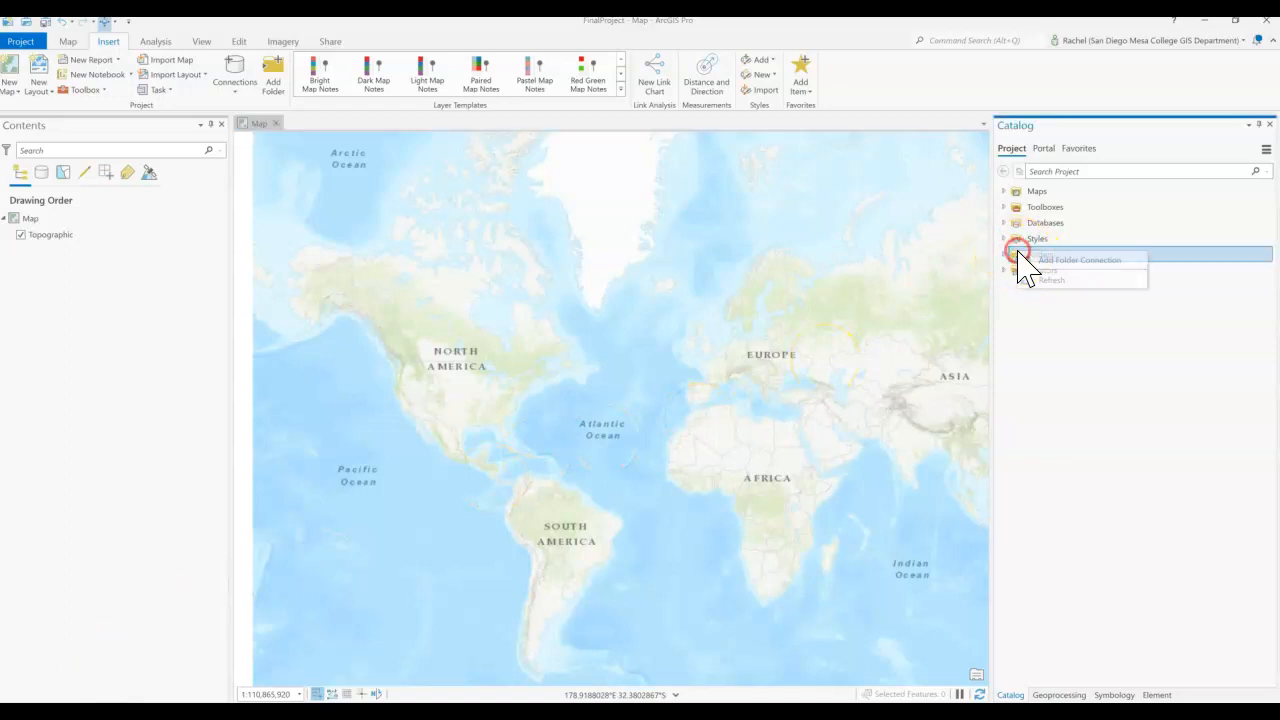
{"action": "left_click", "coordinate": [1030, 262]}
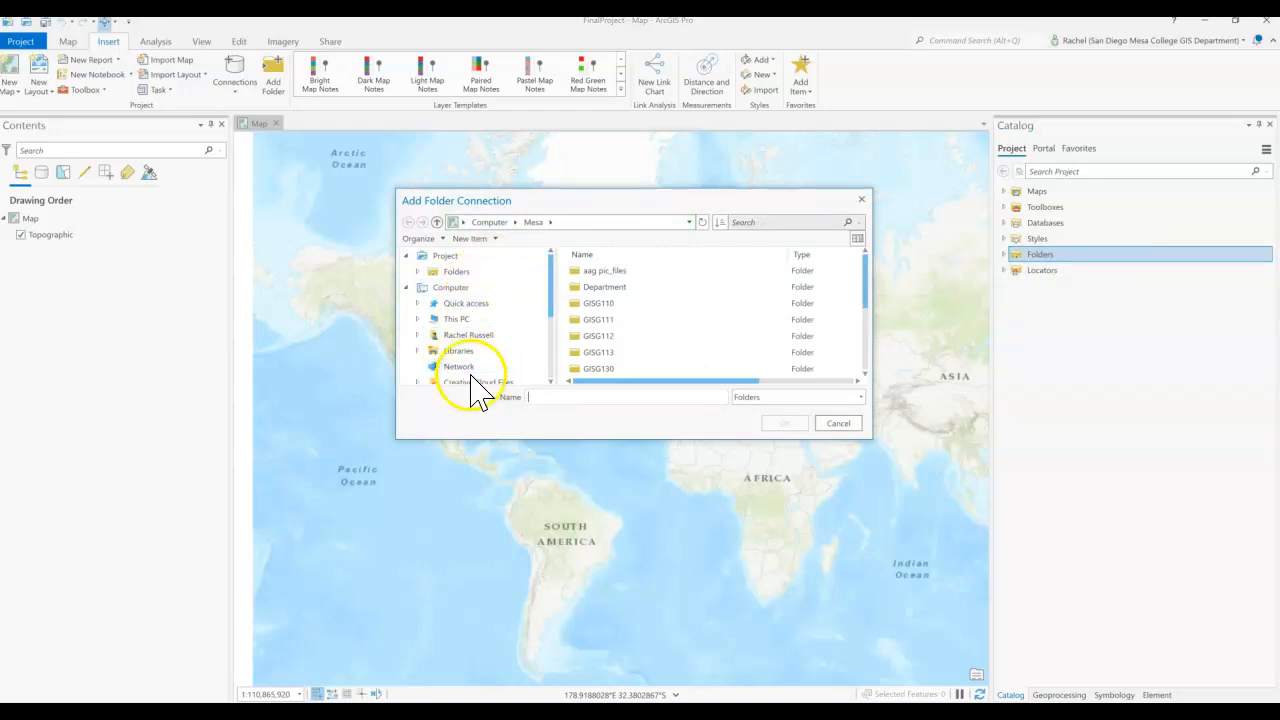
{"action": "scroll", "coordinate": [478, 380], "scroll_direction": "down", "scroll_amount": 1}
{"action": "scroll", "coordinate": [478, 380], "scroll_direction": "up", "scroll_amount": 1}
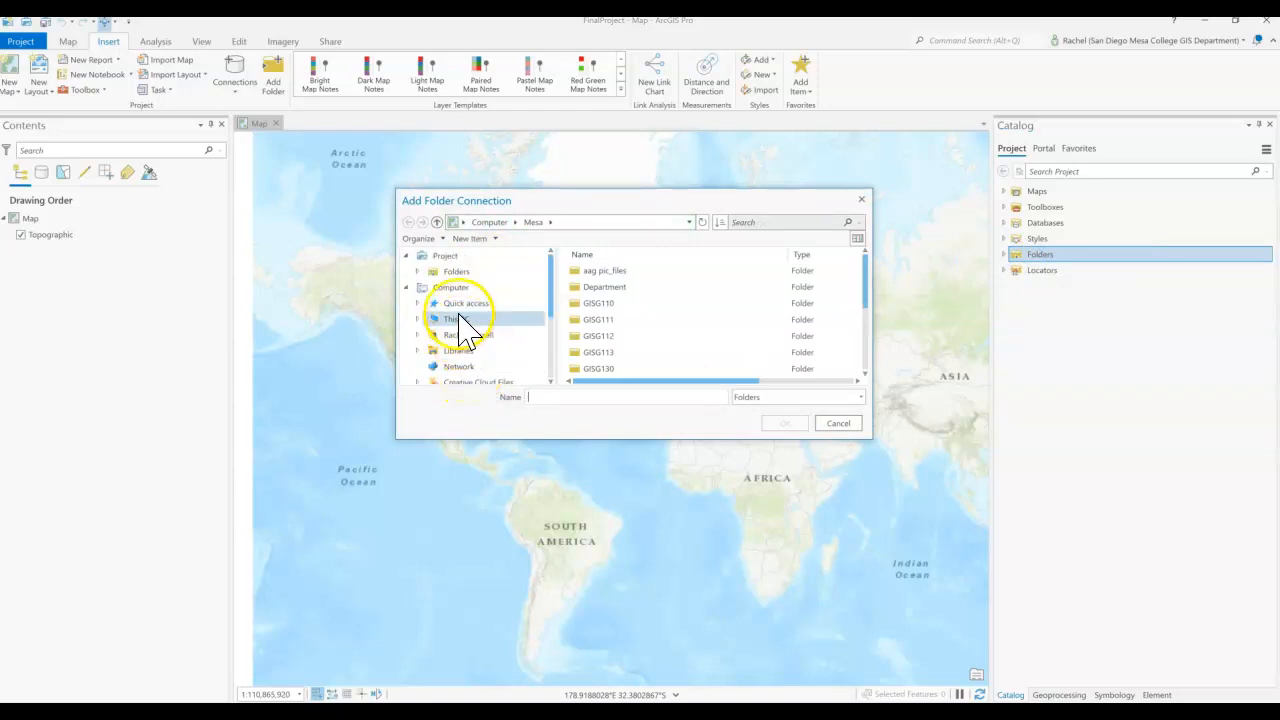
{"action": "left_click", "coordinate": [463, 318]}
{"action": "left_click", "coordinate": [628, 287]}
{"action": "double_click", "coordinate": [612, 288]}
{"action": "left_click", "coordinate": [606, 288]}
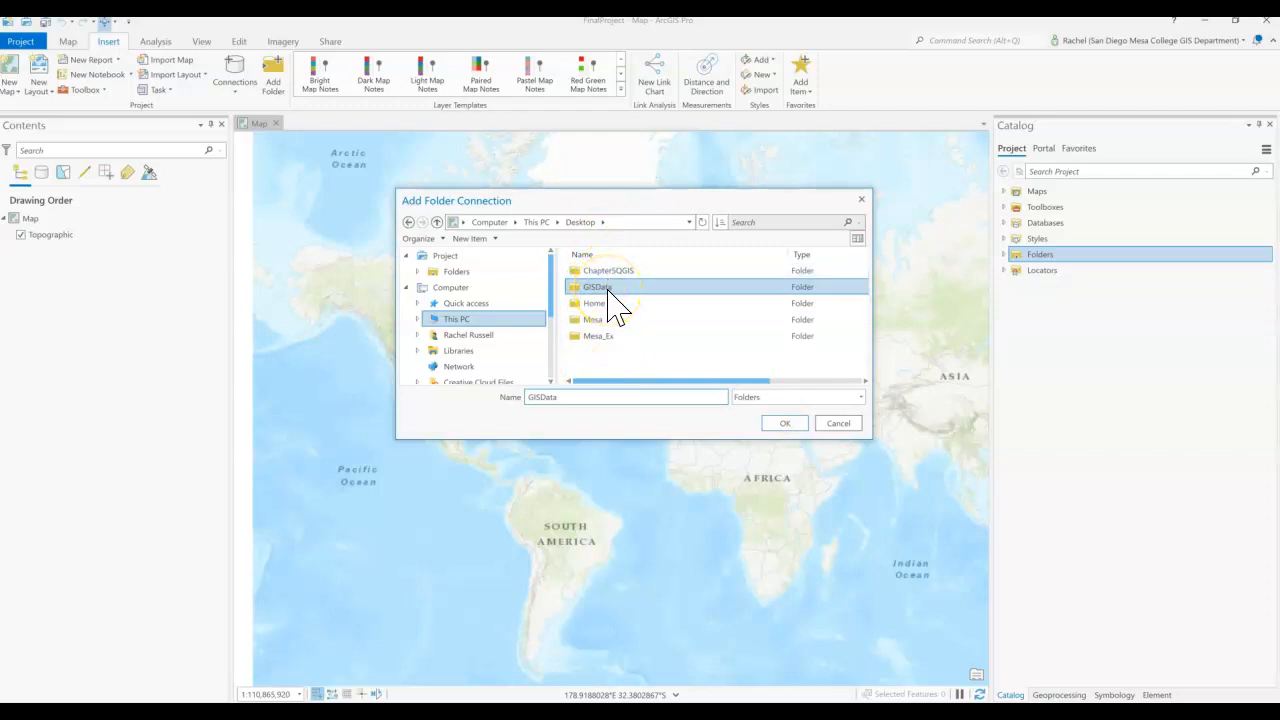
{"action": "left_click", "coordinate": [786, 424]}
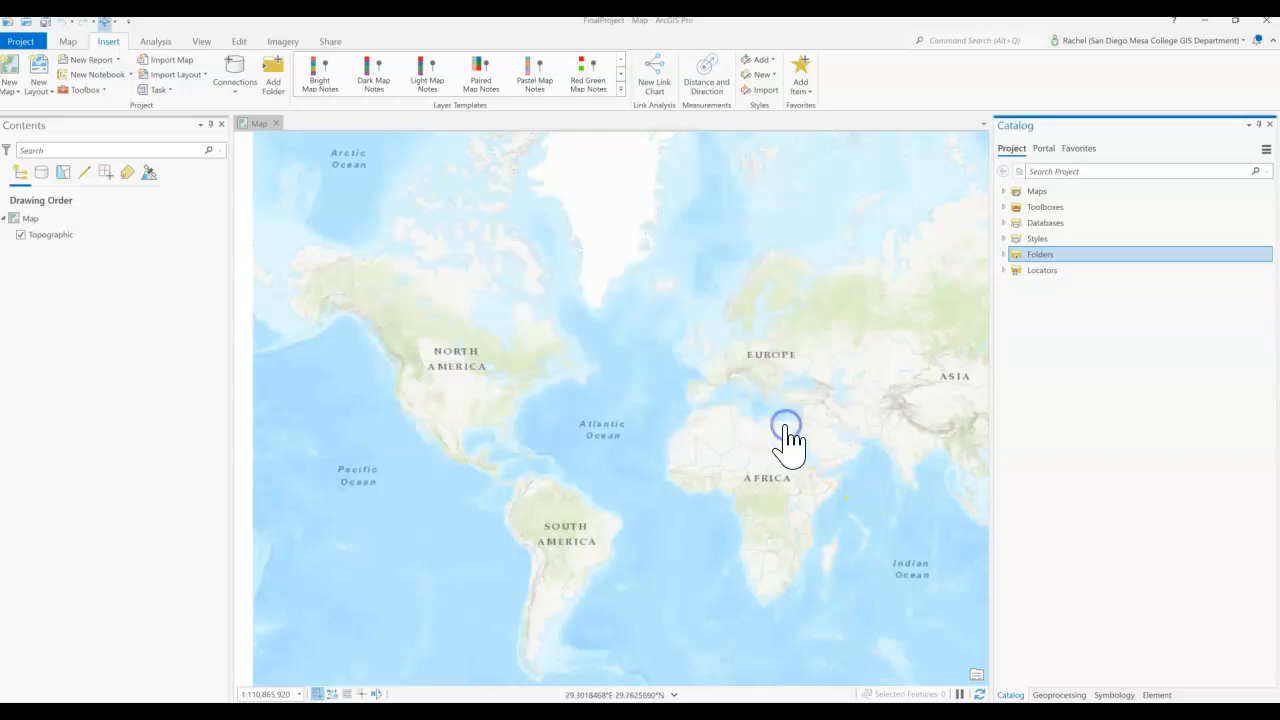
- Expand the project's folder connections to list the contents of both GISData and FinalProject
{"action": "left_click", "coordinate": [1004, 254]}
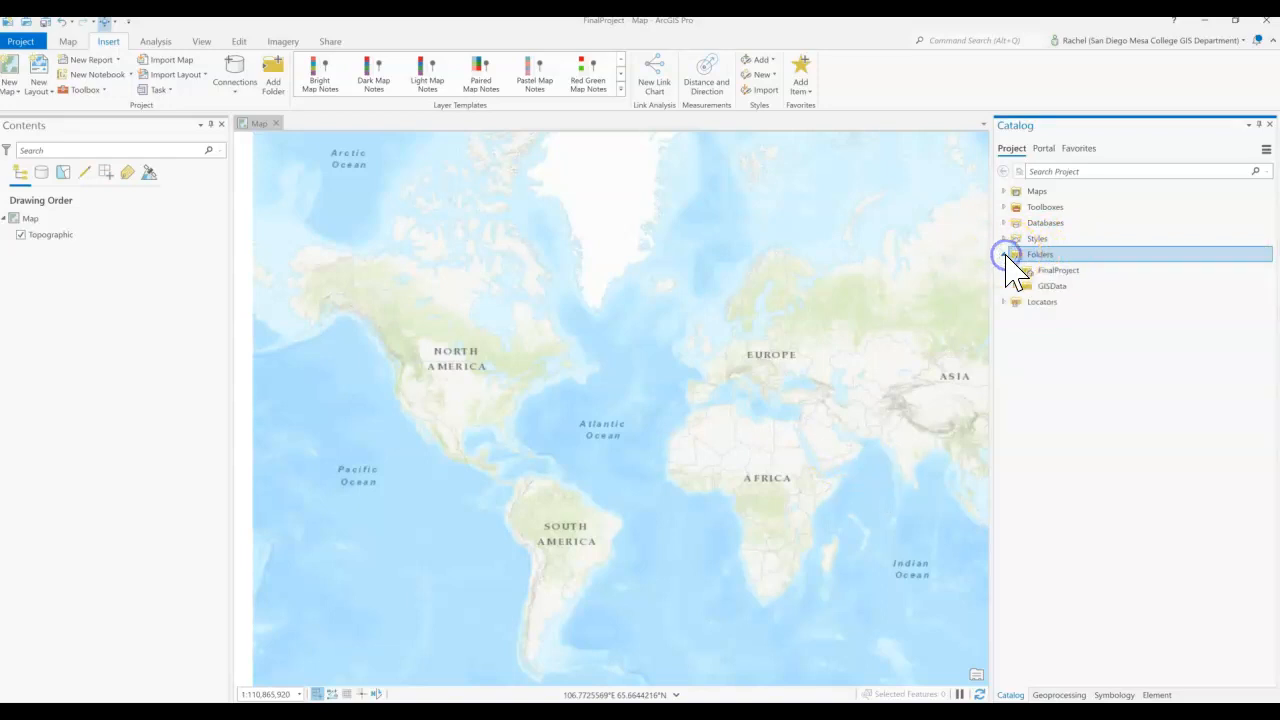
{"action": "left_click", "coordinate": [1042, 255]}
{"action": "left_click", "coordinate": [1040, 286]}
{"action": "left_click", "coordinate": [1014, 287]}
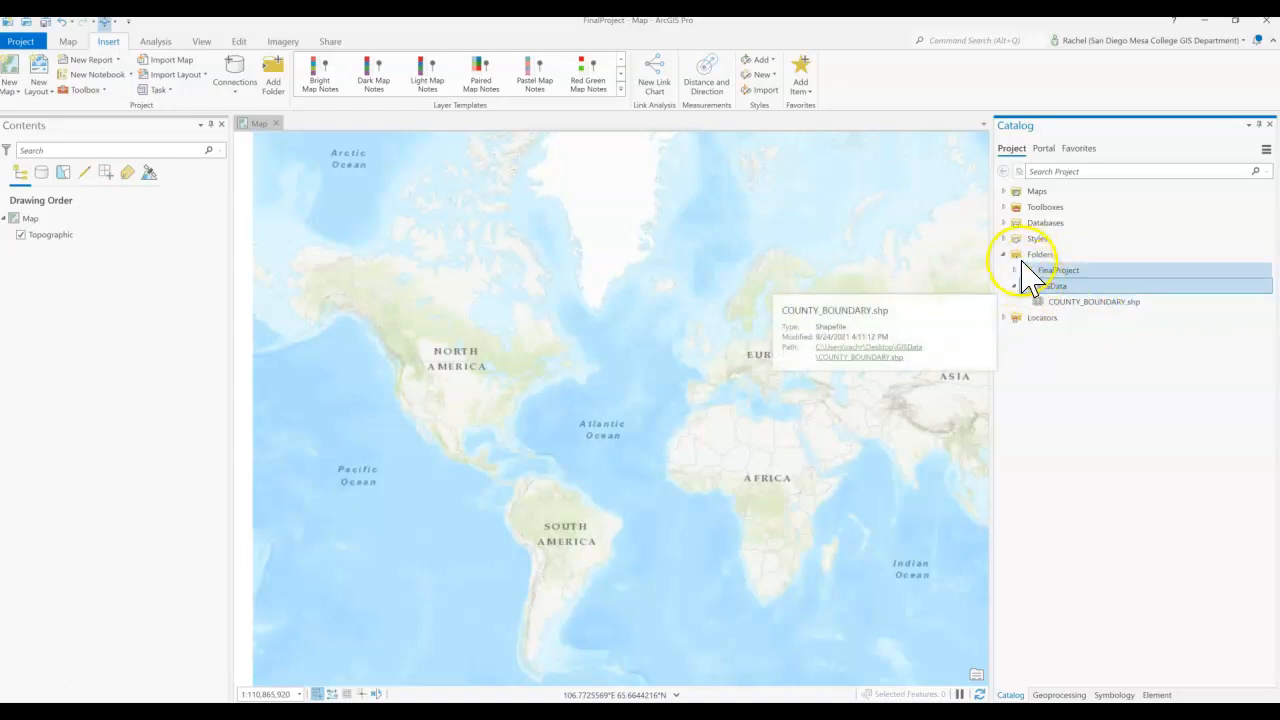
{"action": "left_click", "coordinate": [1014, 270]}
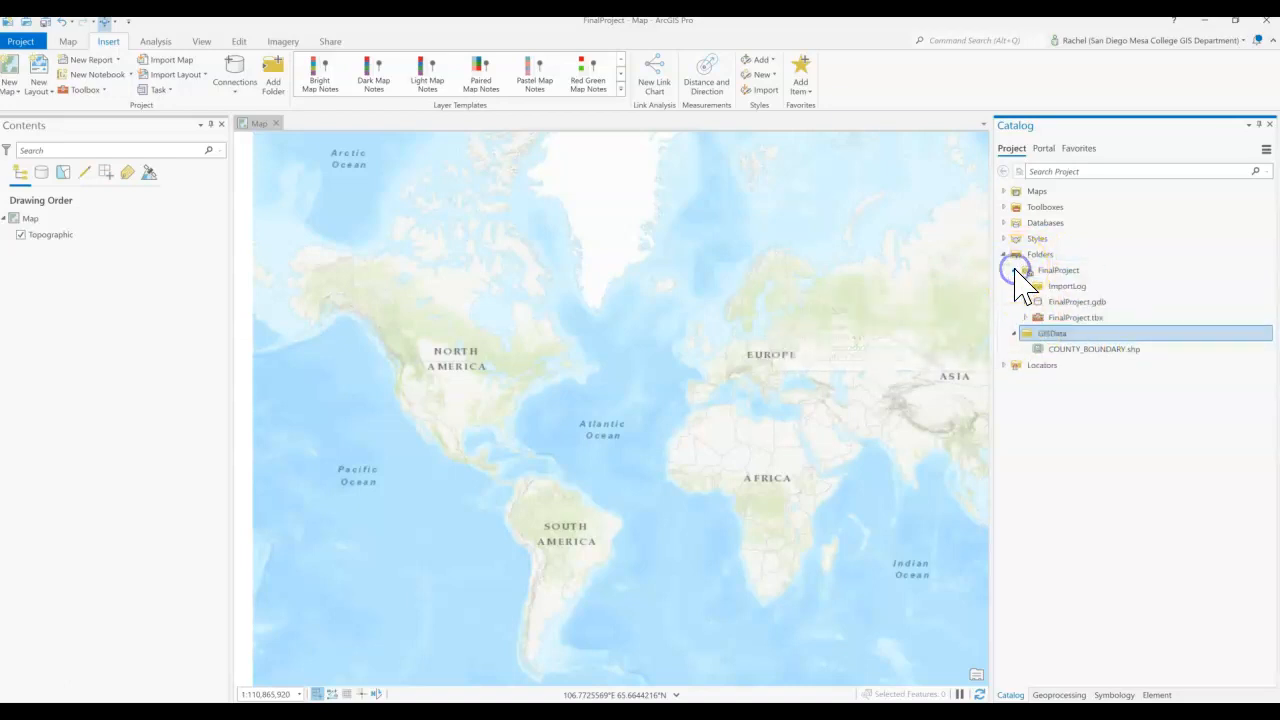
- Add the COUNTY_BOUNDARY shapefile from GISData to the map and remove that layer again
{"action": "left_click_drag", "start_coordinate": [1046, 350], "coordinate": [818, 440]}
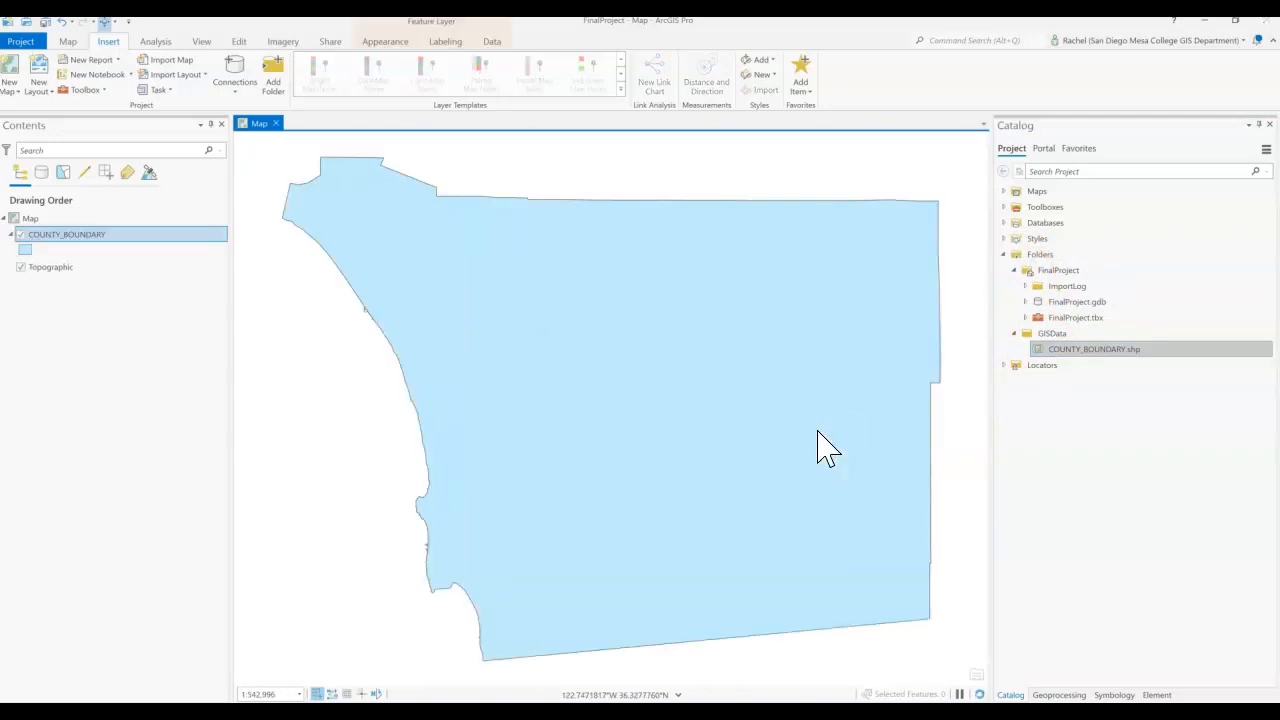
{"action": "left_click", "coordinate": [80, 238]}
{"action": "right_click", "coordinate": [80, 238]}
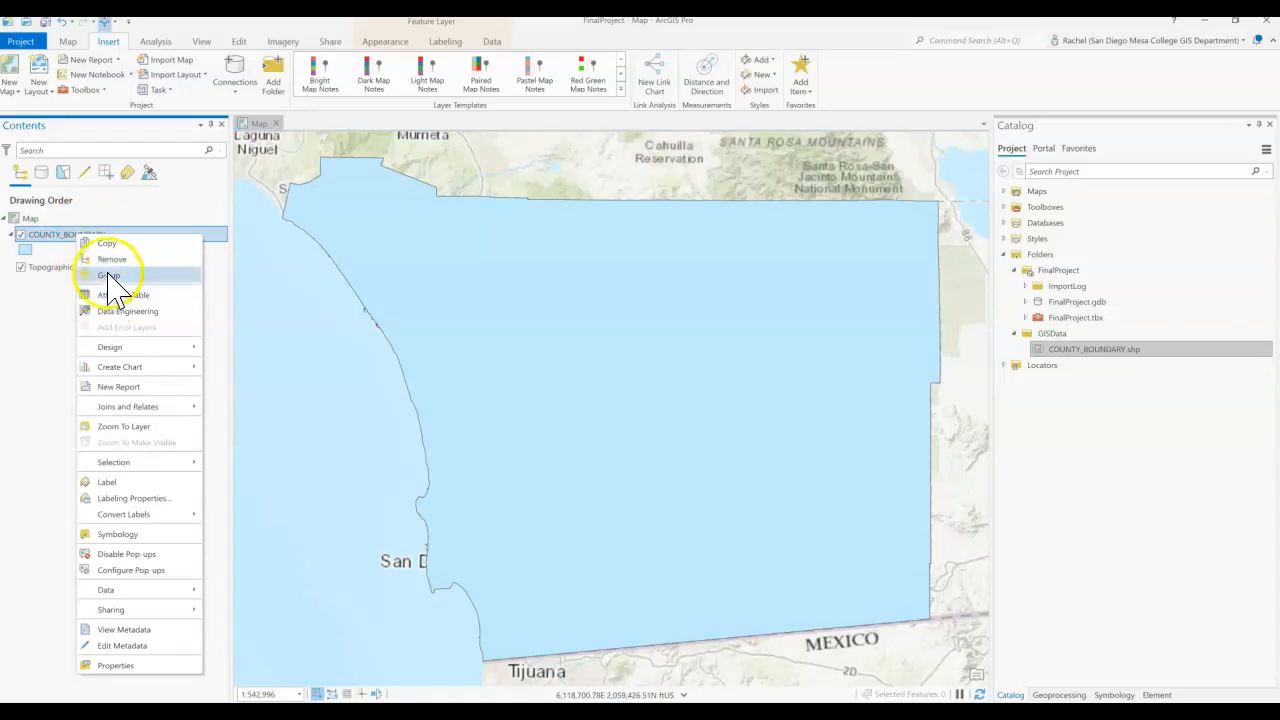
{"action": "left_click", "coordinate": [112, 260]}
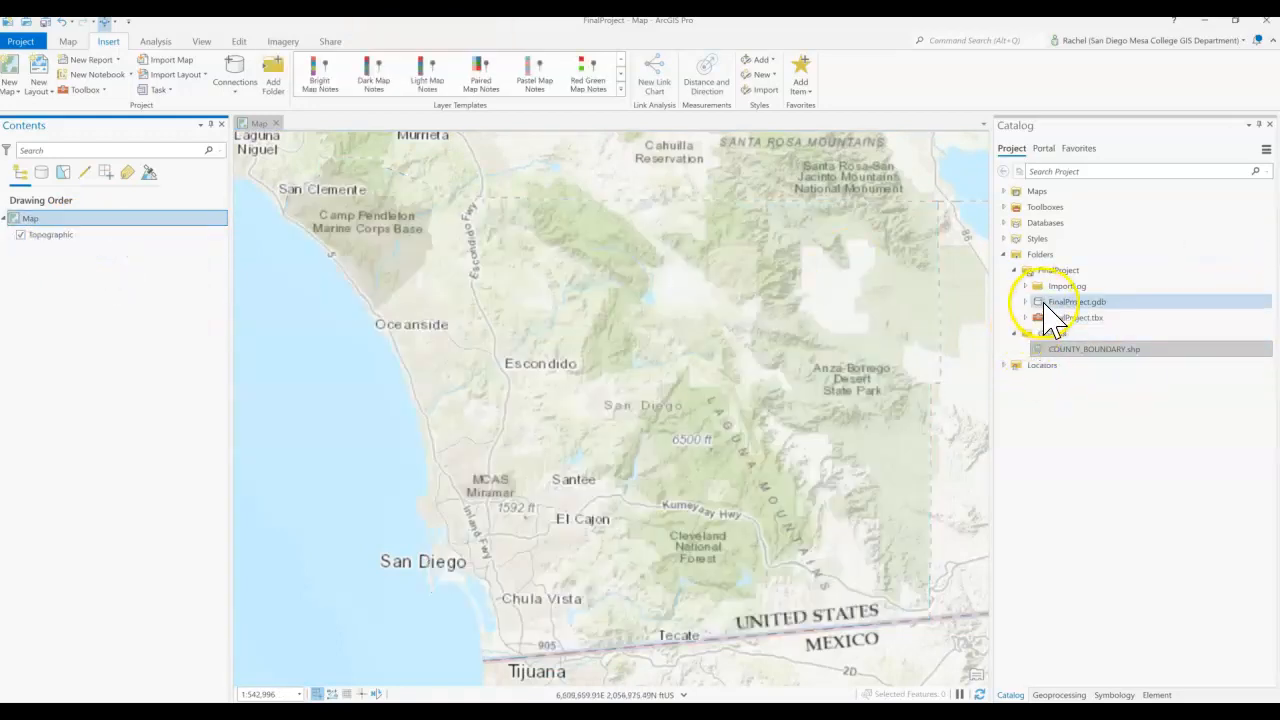
- Start a feature class import into FinalProject.gdb with COUNTY_BOUNDARY.shp from the GISData folder as the input features
{"action": "right_click", "coordinate": [1055, 302]}
{"action": "left_click", "coordinate": [1083, 384]}
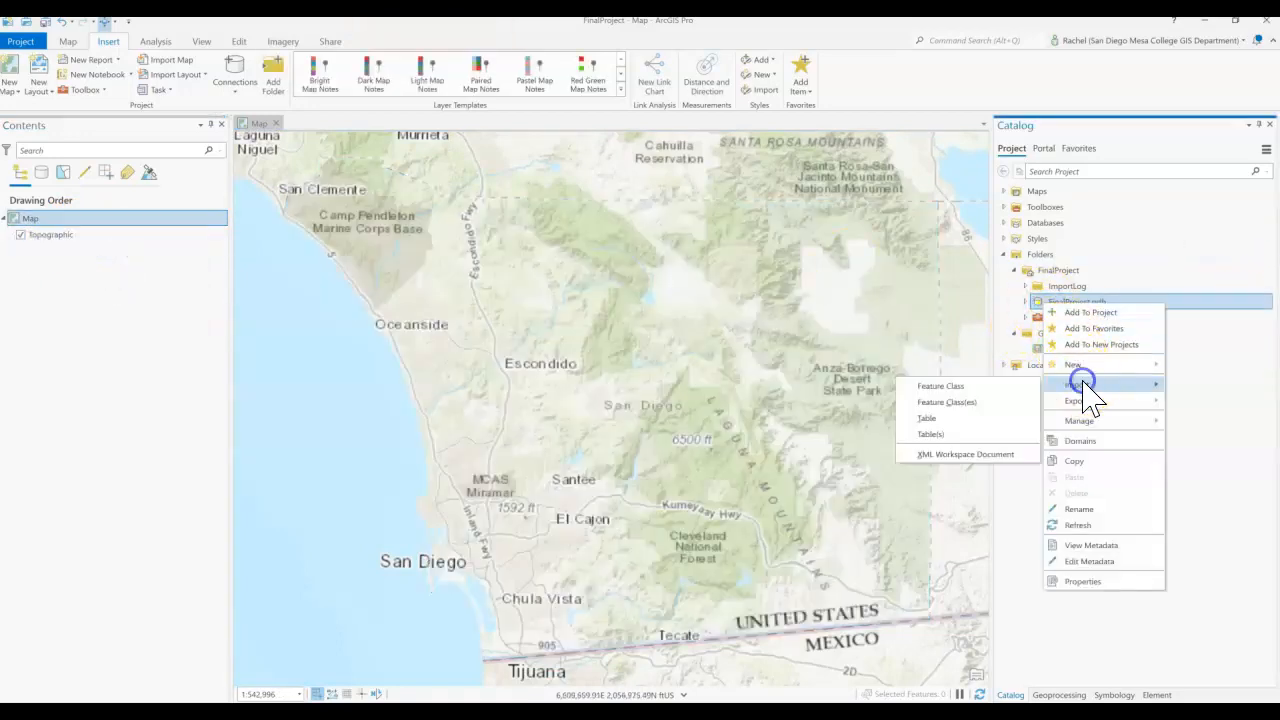
{"action": "left_click", "coordinate": [1016, 383]}
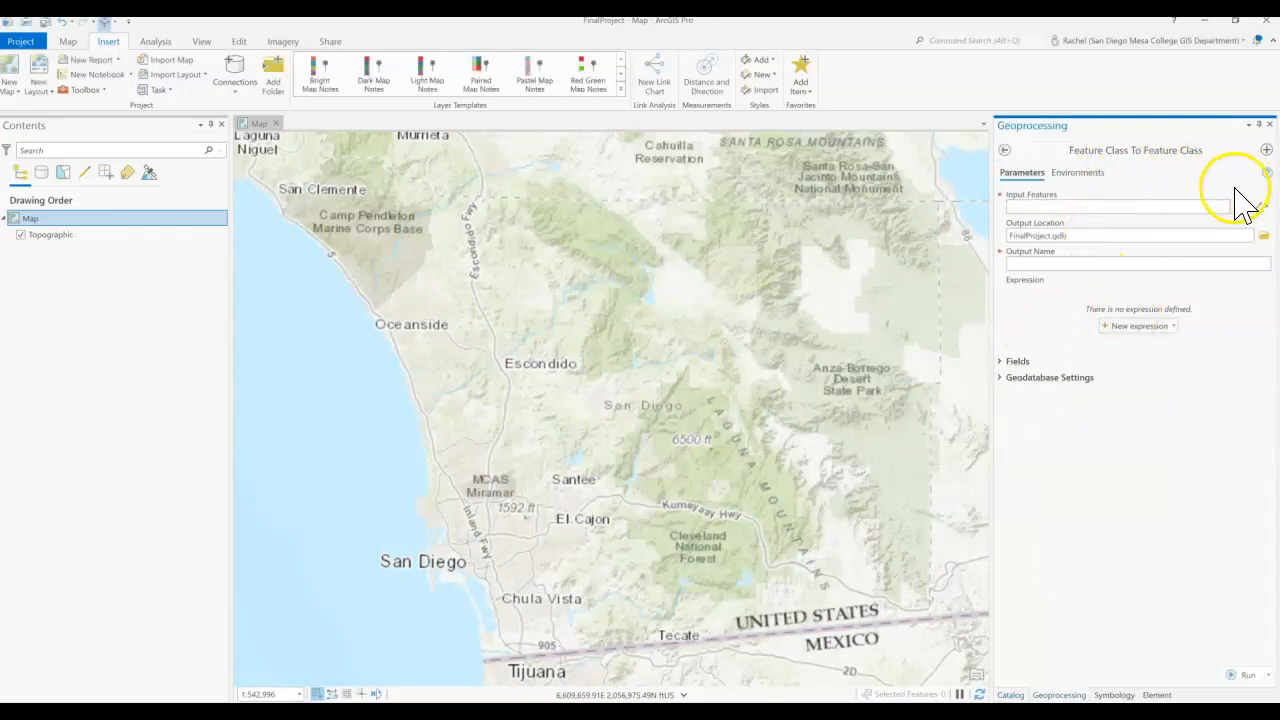
{"action": "left_click", "coordinate": [1240, 206]}
{"action": "left_click", "coordinate": [580, 287]}
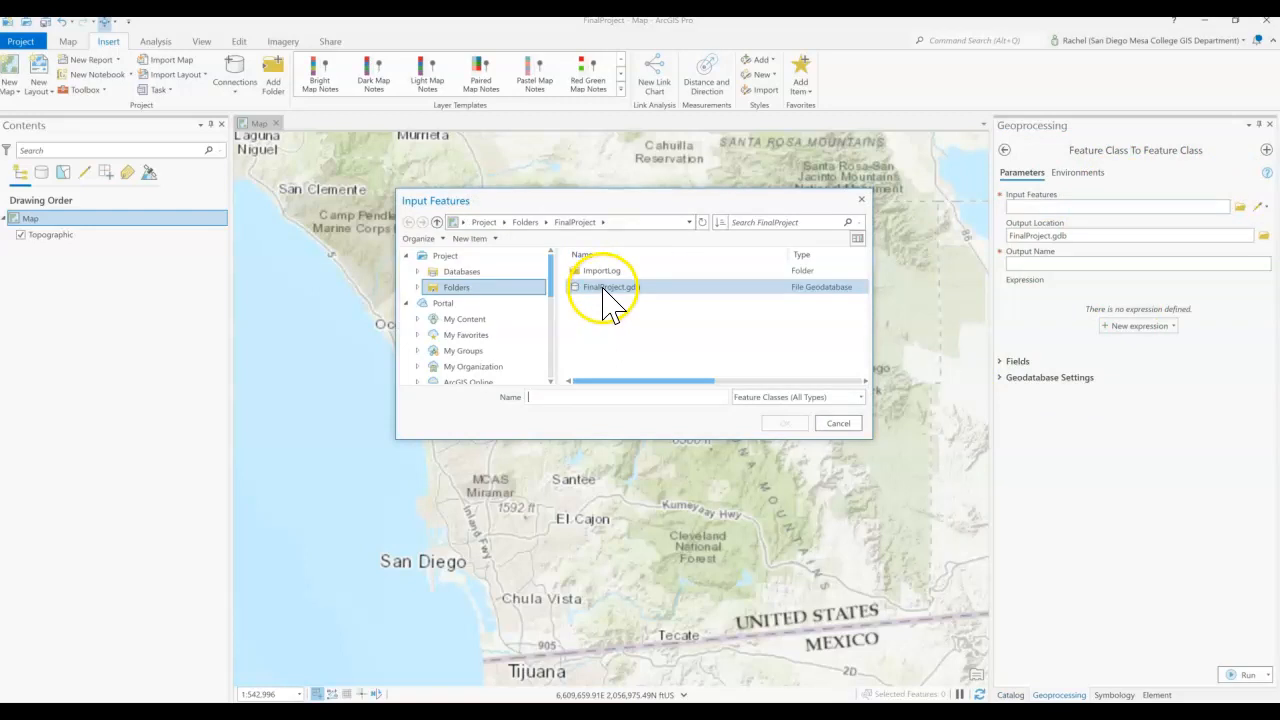
{"action": "left_click", "coordinate": [525, 222]}
{"action": "double_click", "coordinate": [590, 287]}
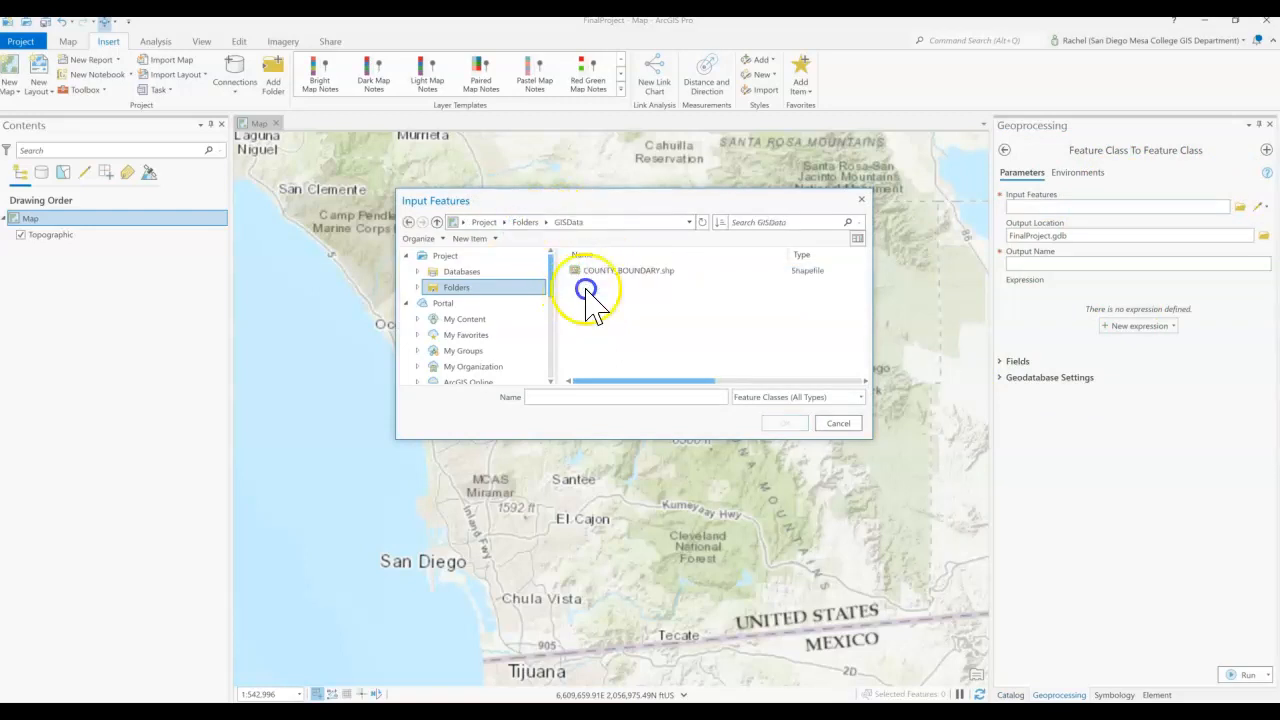
{"action": "left_click", "coordinate": [600, 271]}
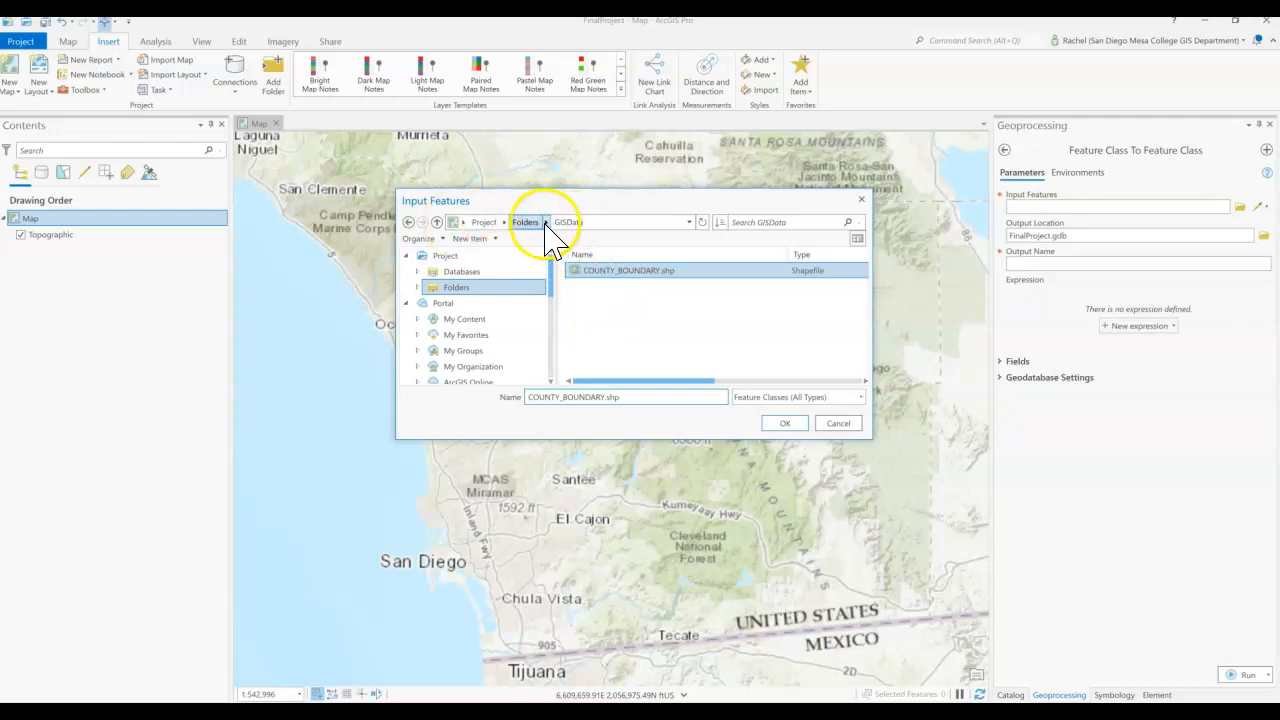
{"action": "left_click", "coordinate": [526, 222]}
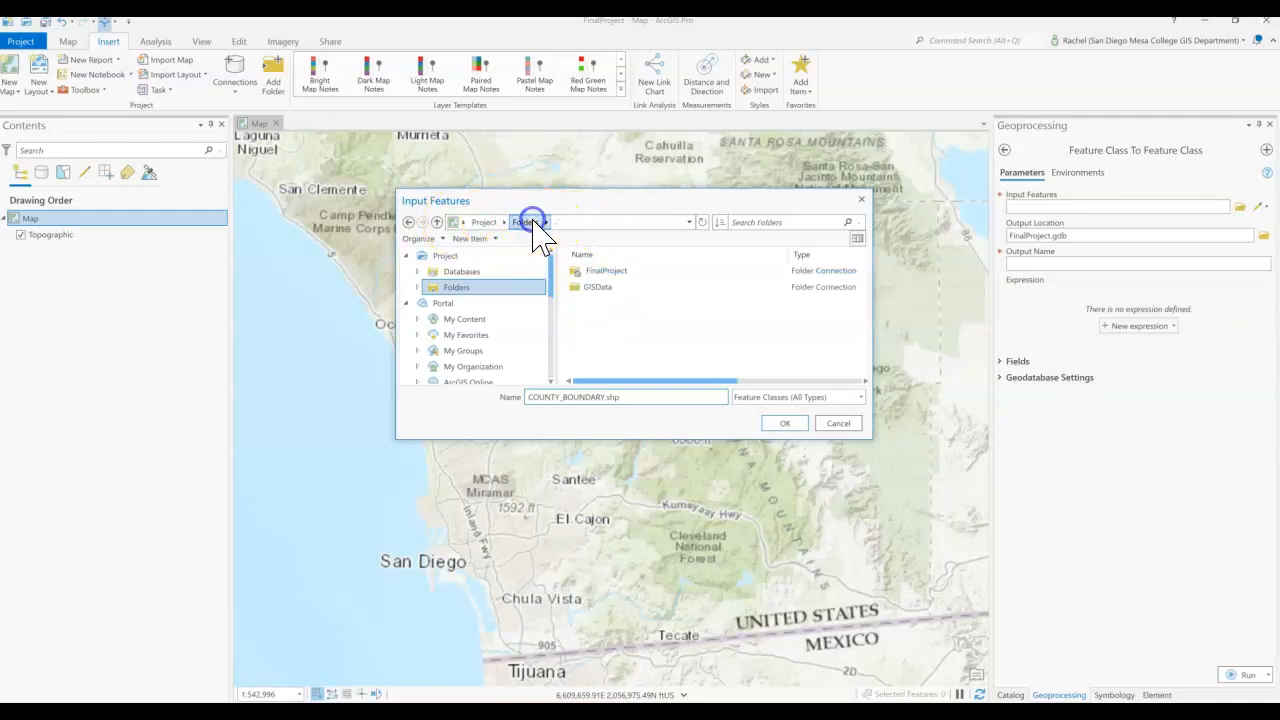
{"action": "double_click", "coordinate": [600, 287]}
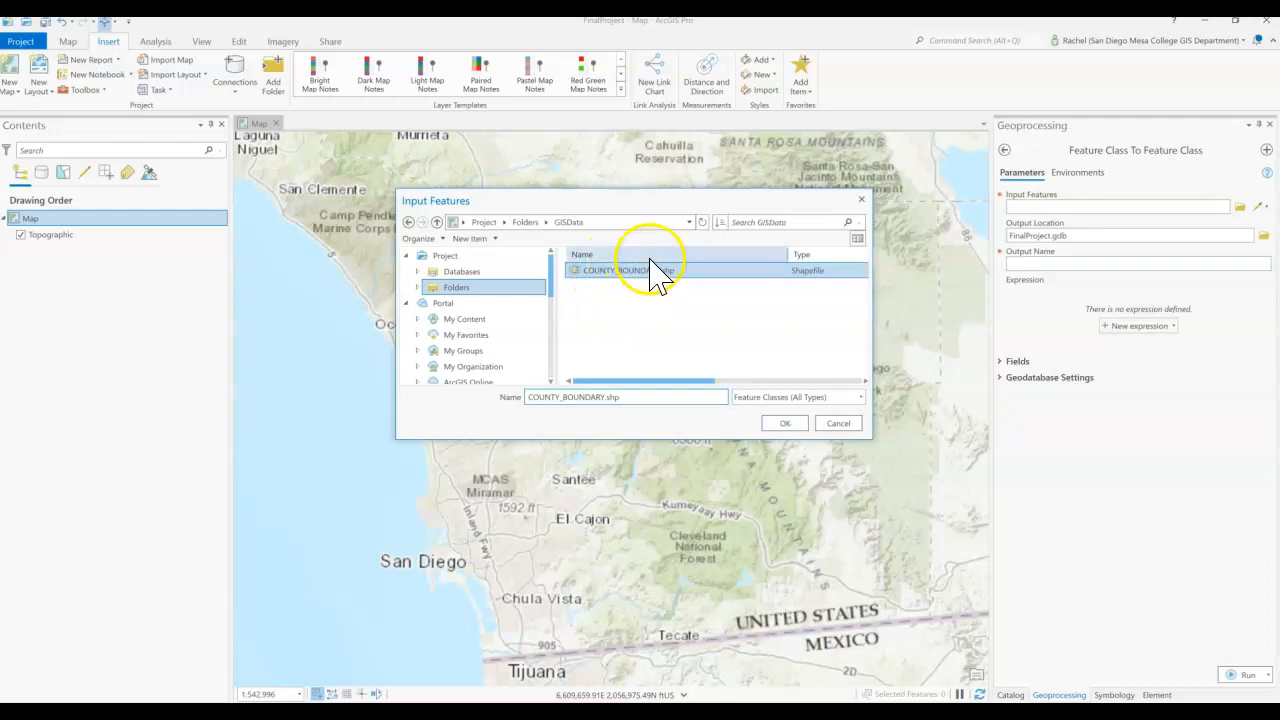
{"action": "left_click", "coordinate": [785, 423]}
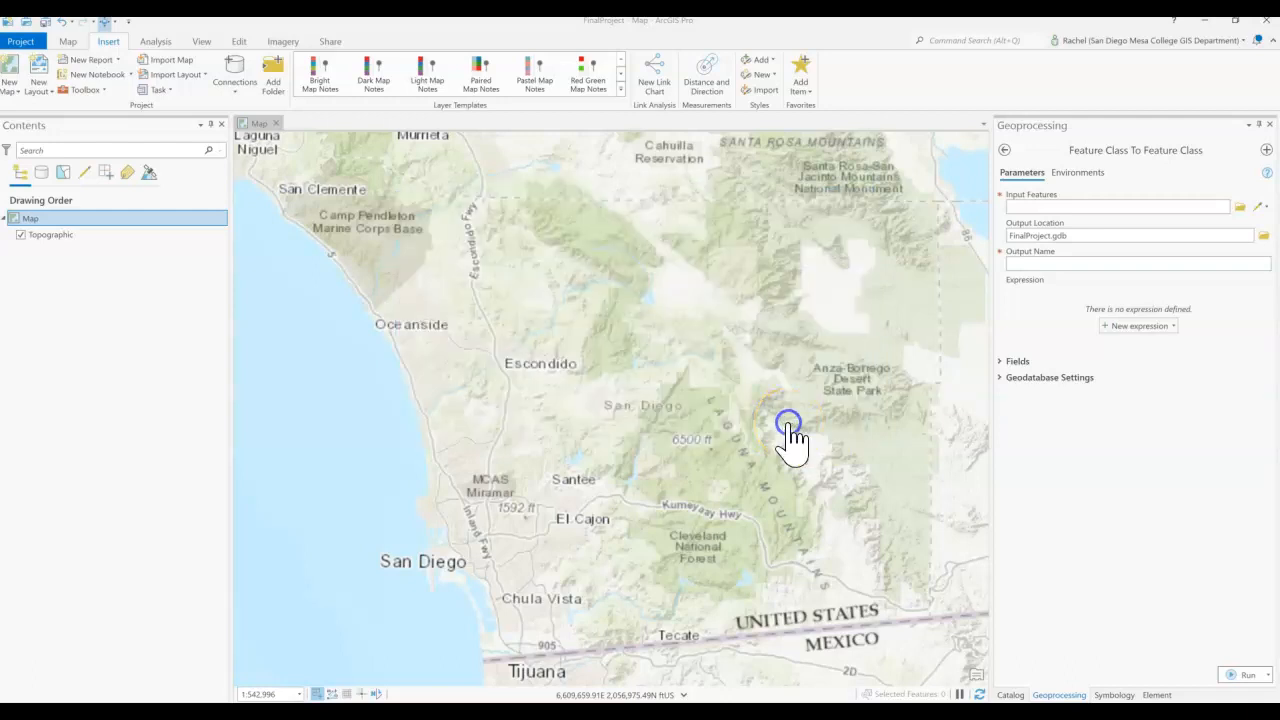
- Name the output feature class SanDiegoCounty and run the Feature Class To Feature Class conversion
{"action": "left_click", "coordinate": [1043, 266]}
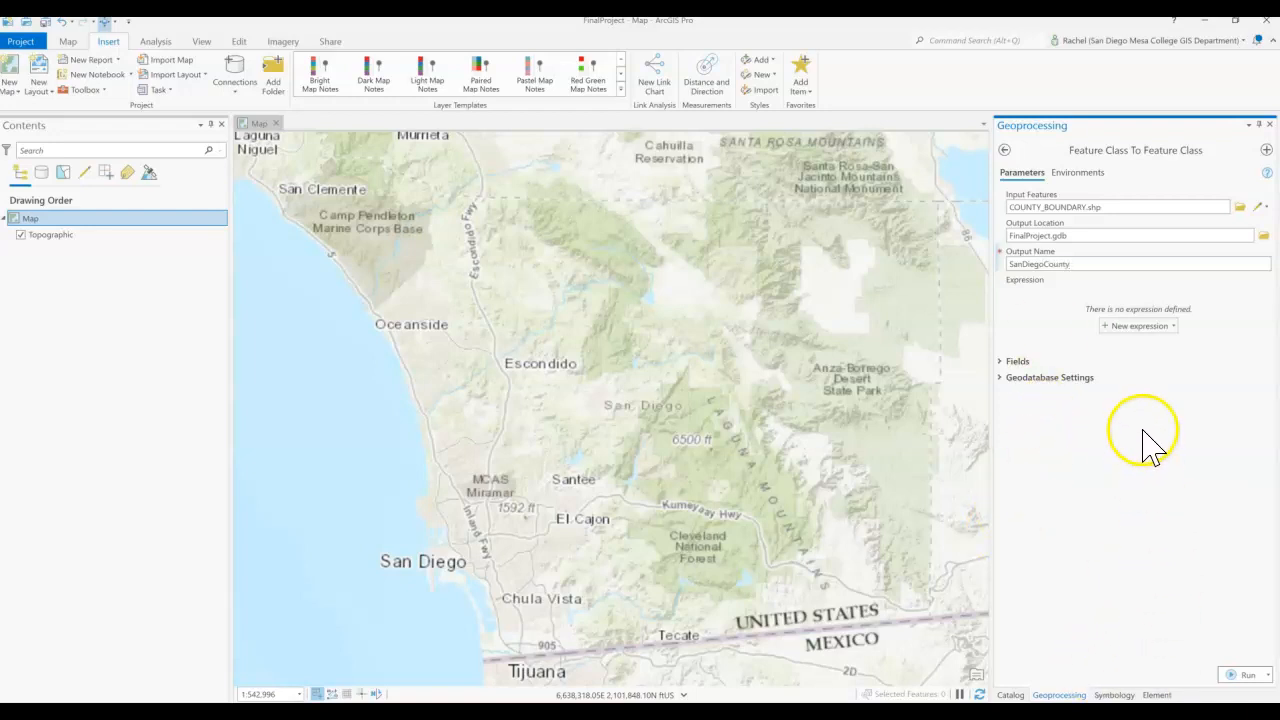
{"action": "left_click", "coordinate": [1240, 676]}
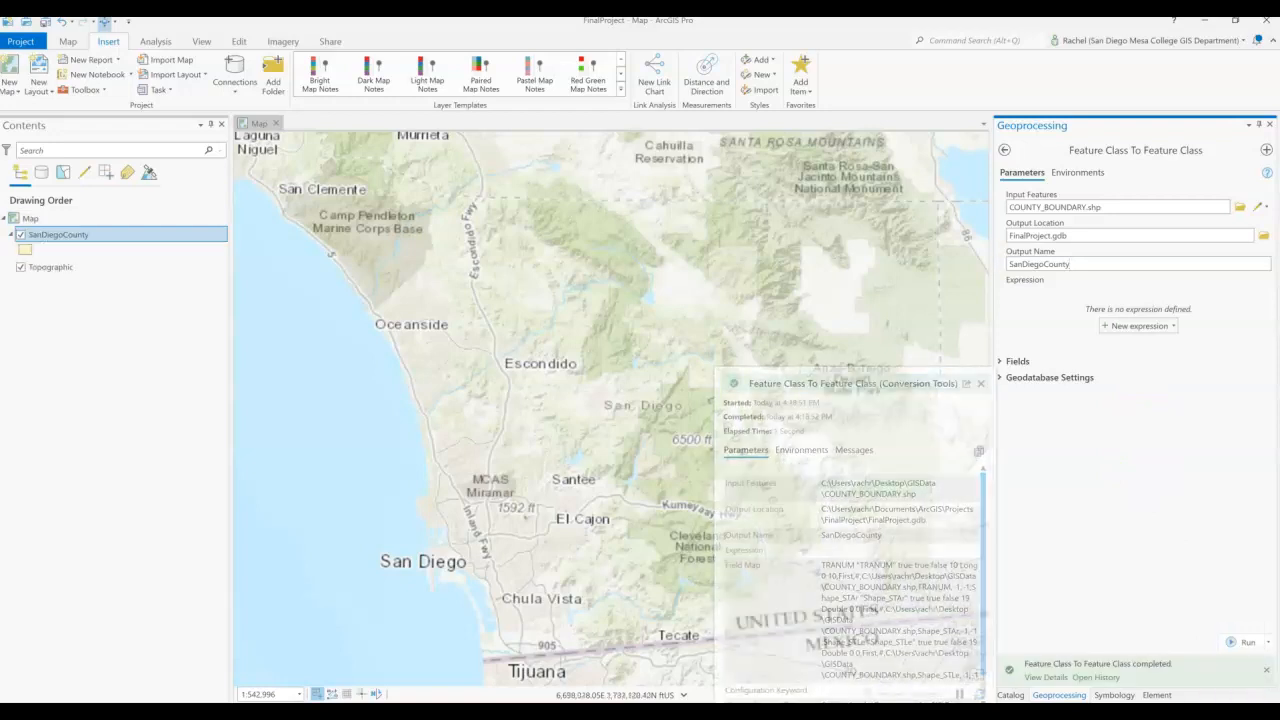
- Inspect the contents of FinalProject.gdb in the catalog to check the SanDiegoCounty feature class
{"action": "left_click", "coordinate": [1010, 695]}
{"action": "left_click", "coordinate": [1025, 298]}
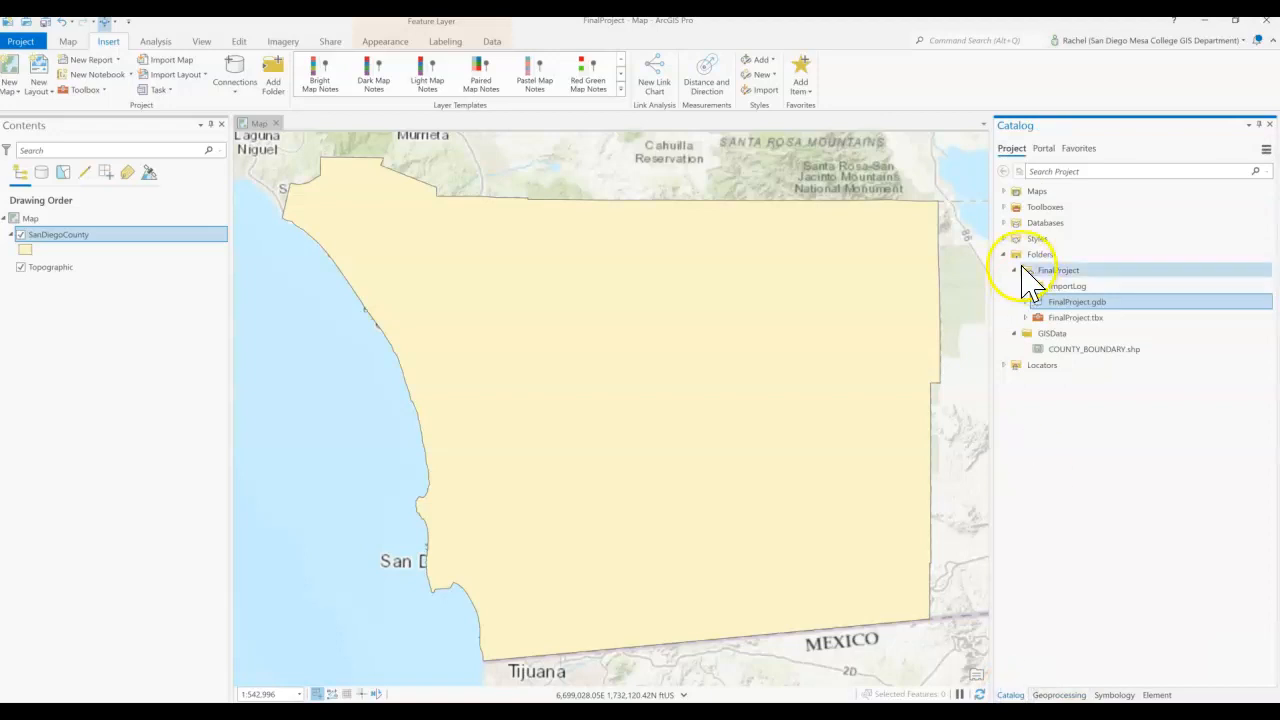
{"action": "left_click", "coordinate": [1100, 318]}
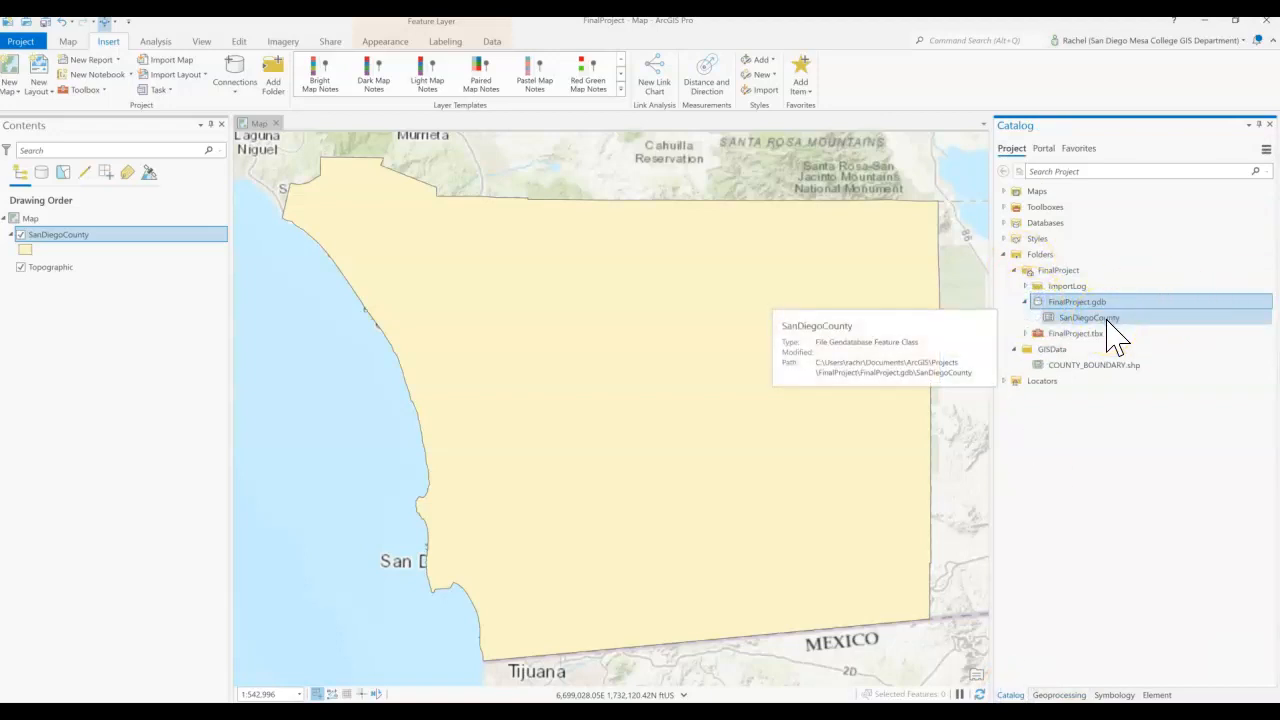
{"action": "left_click", "coordinate": [1120, 300]}
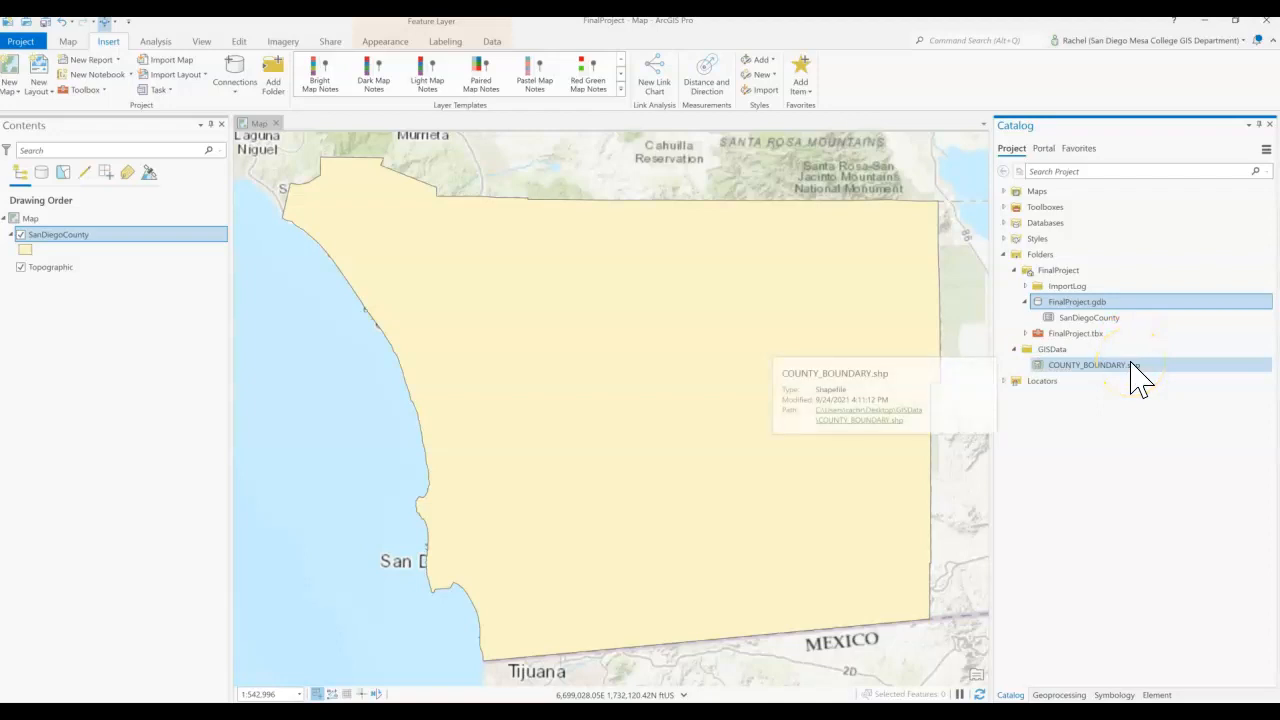
- Place COUNTY_BOUNDARY.shp from the catalog's GISData folder on the map, and remove the added layer from the map contents
{"action": "left_click", "coordinate": [1126, 364]}
{"action": "left_click_drag", "start_coordinate": [1126, 364], "coordinate": [874, 324]}
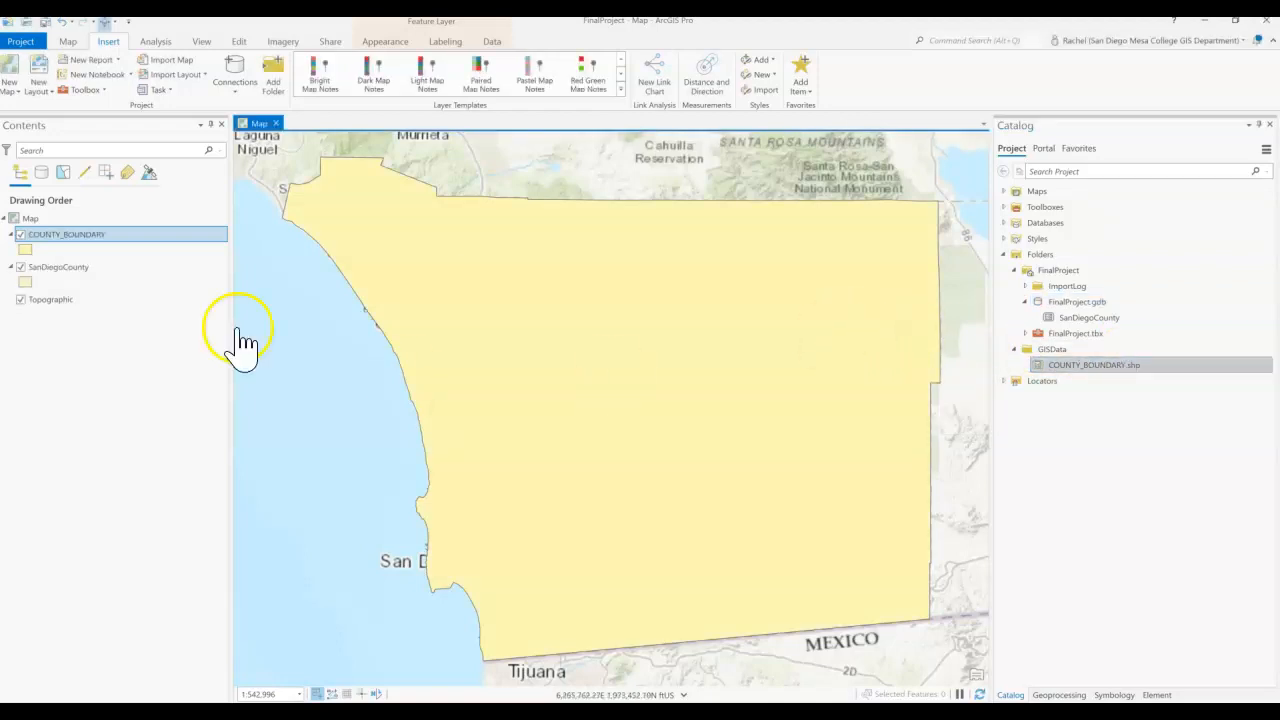
{"action": "right_click", "coordinate": [72, 238]}
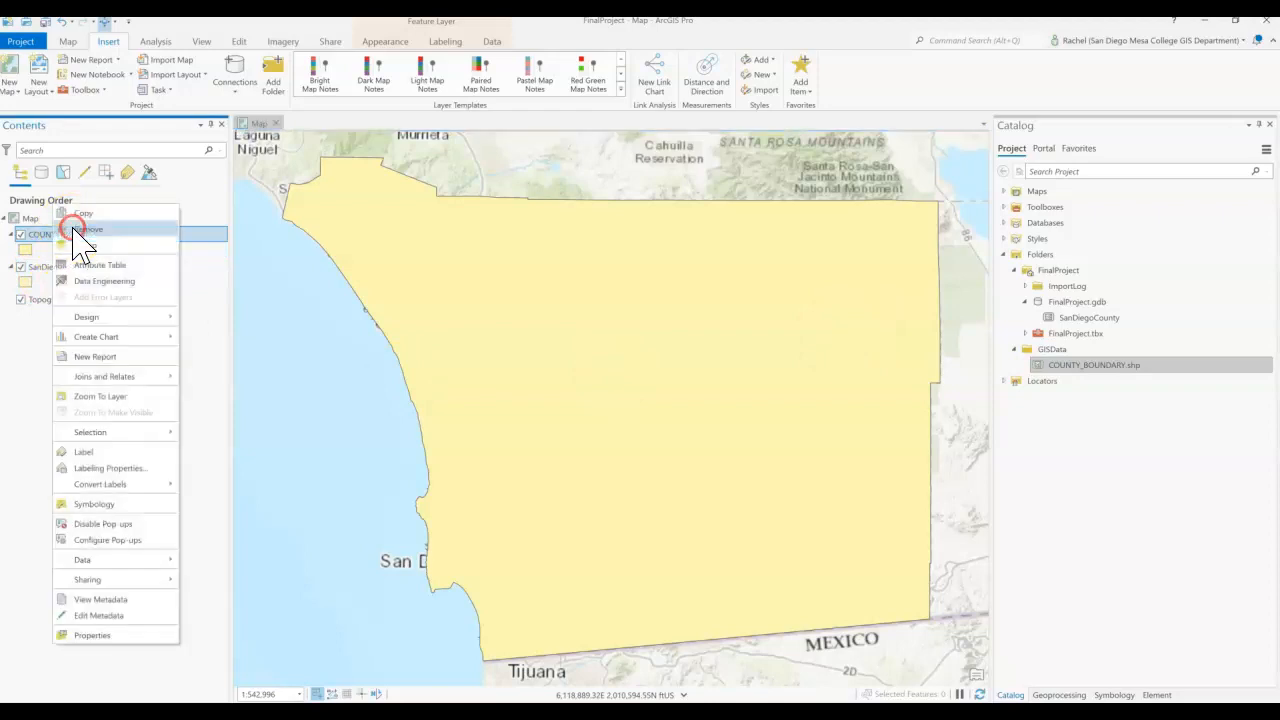
{"action": "left_click", "coordinate": [86, 230]}
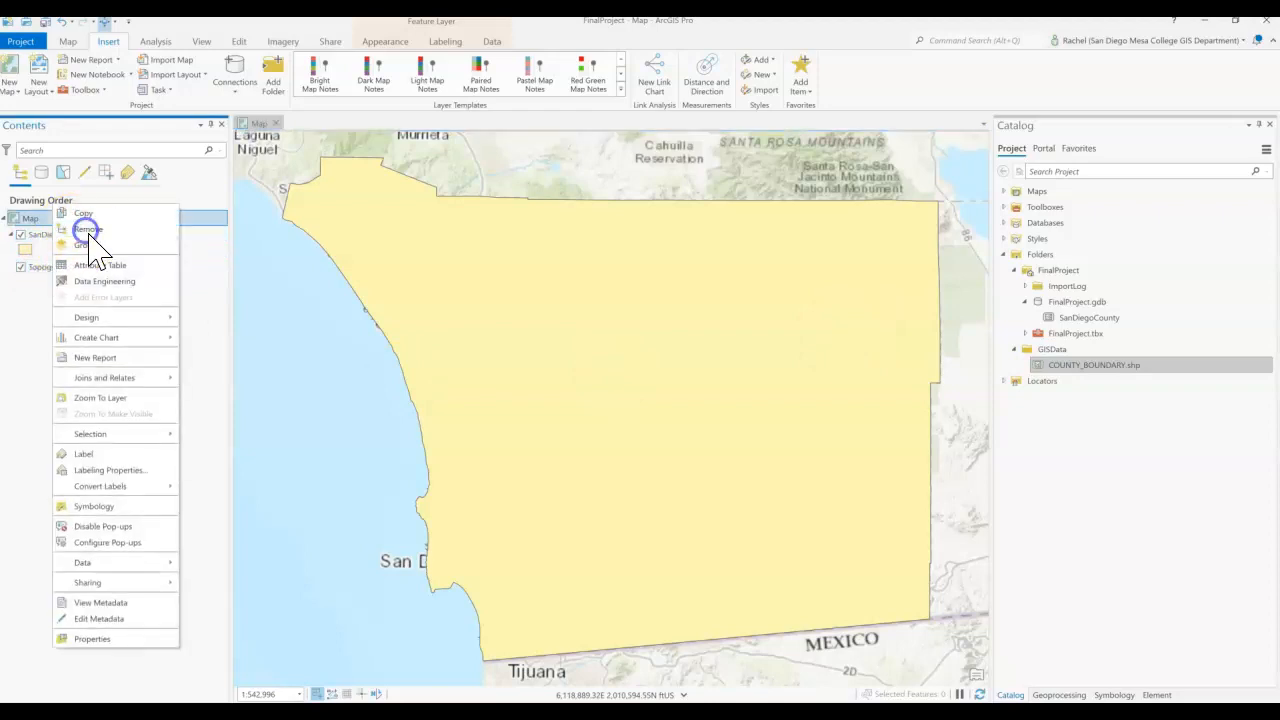
- Start adding data to the map and select COUNTY_BOUNDARY.shp in the project's GISData folder connection
{"action": "left_click", "coordinate": [72, 42]}
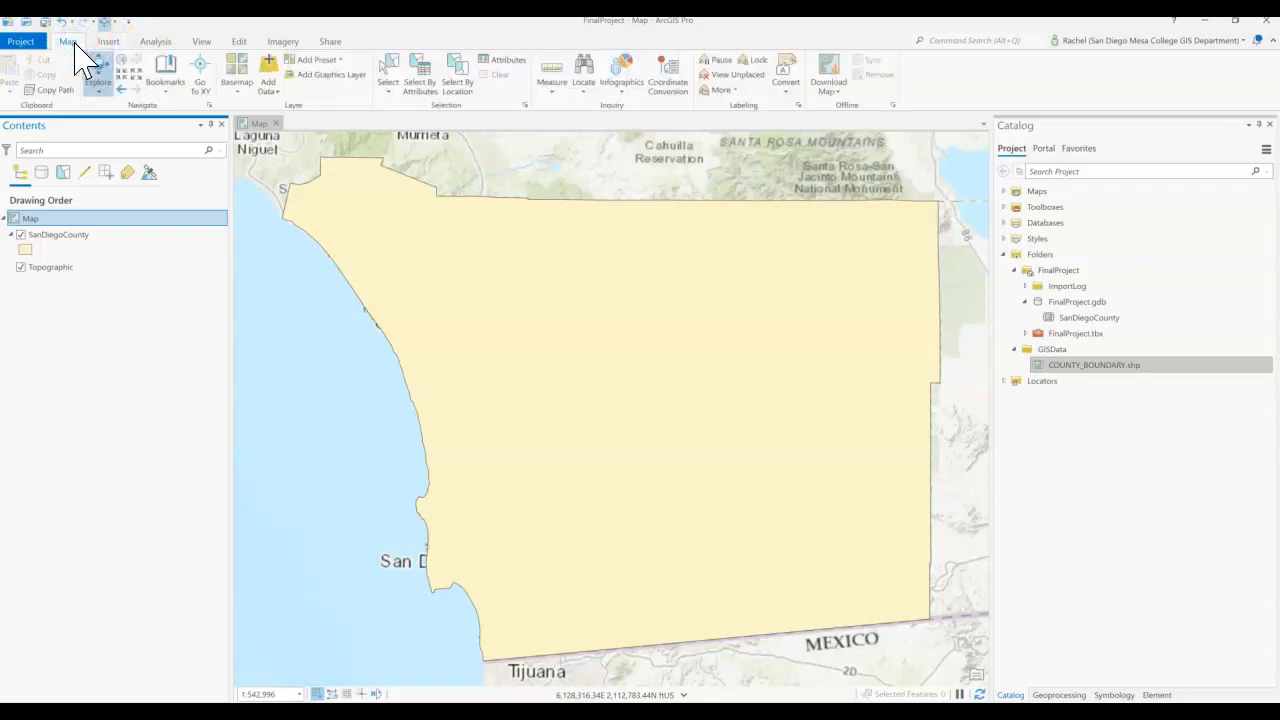
{"action": "left_click", "coordinate": [270, 88]}
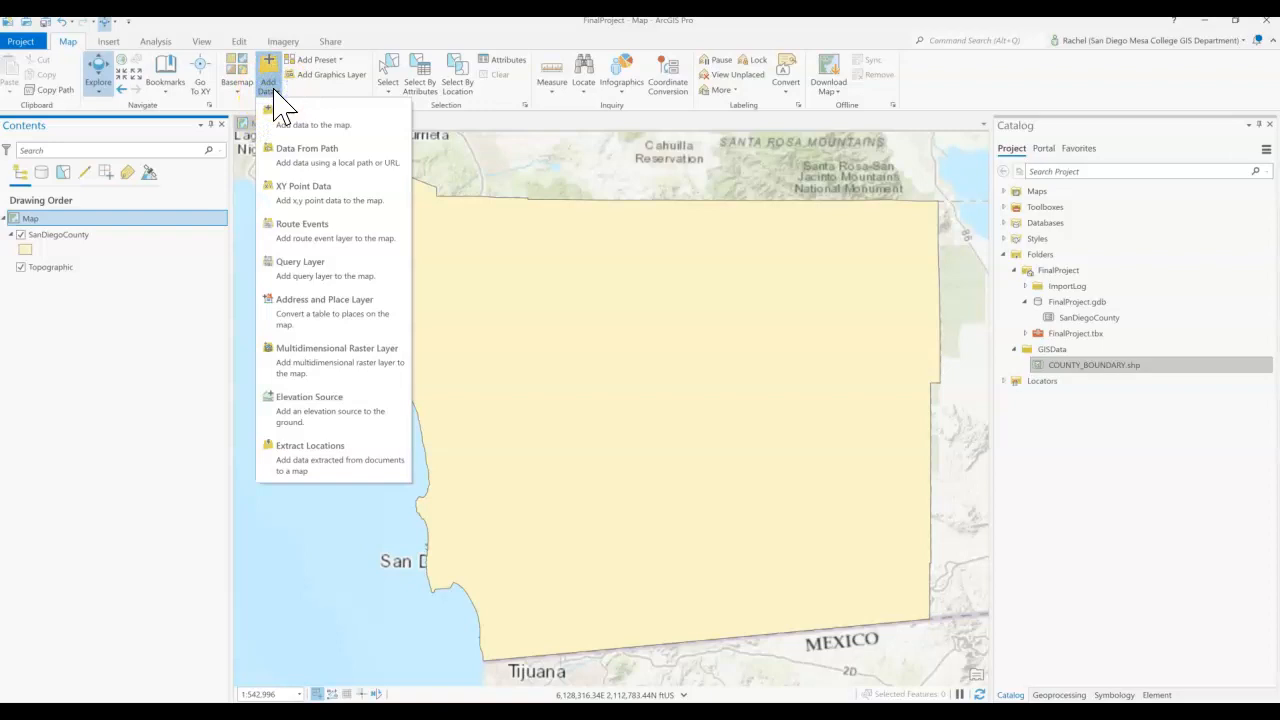
{"action": "left_click", "coordinate": [306, 120]}
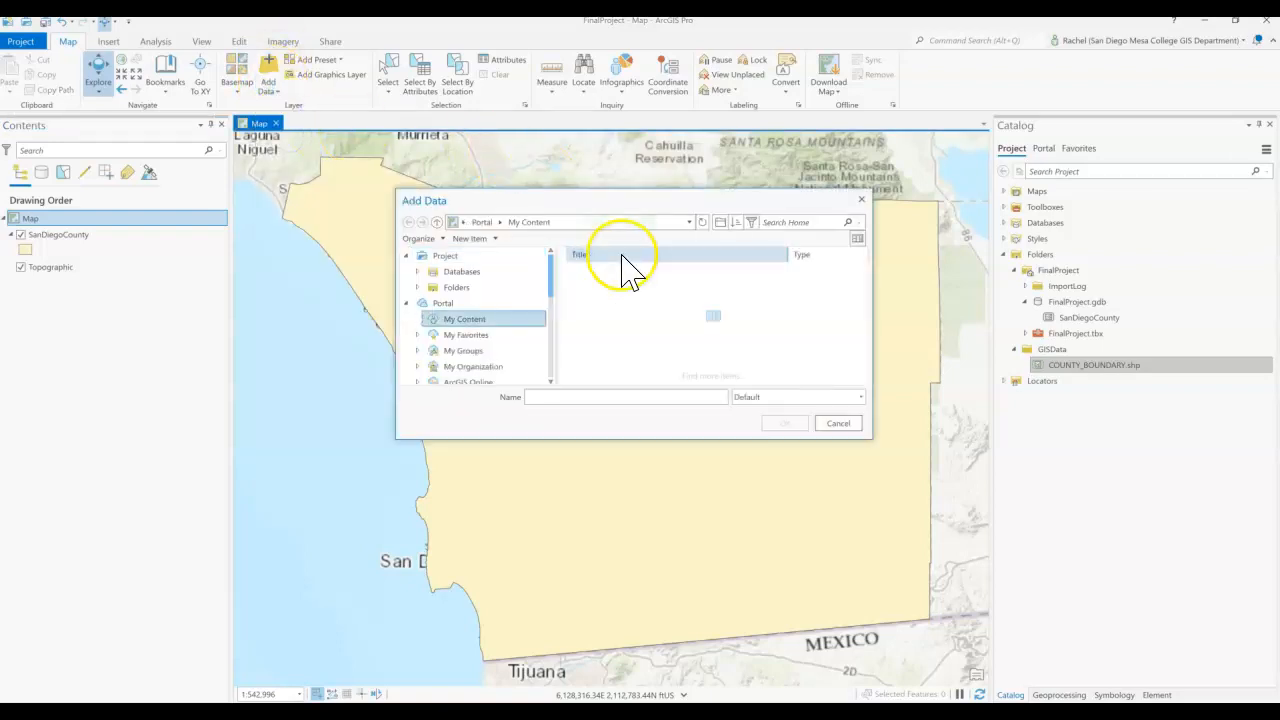
{"action": "left_click", "coordinate": [456, 287]}
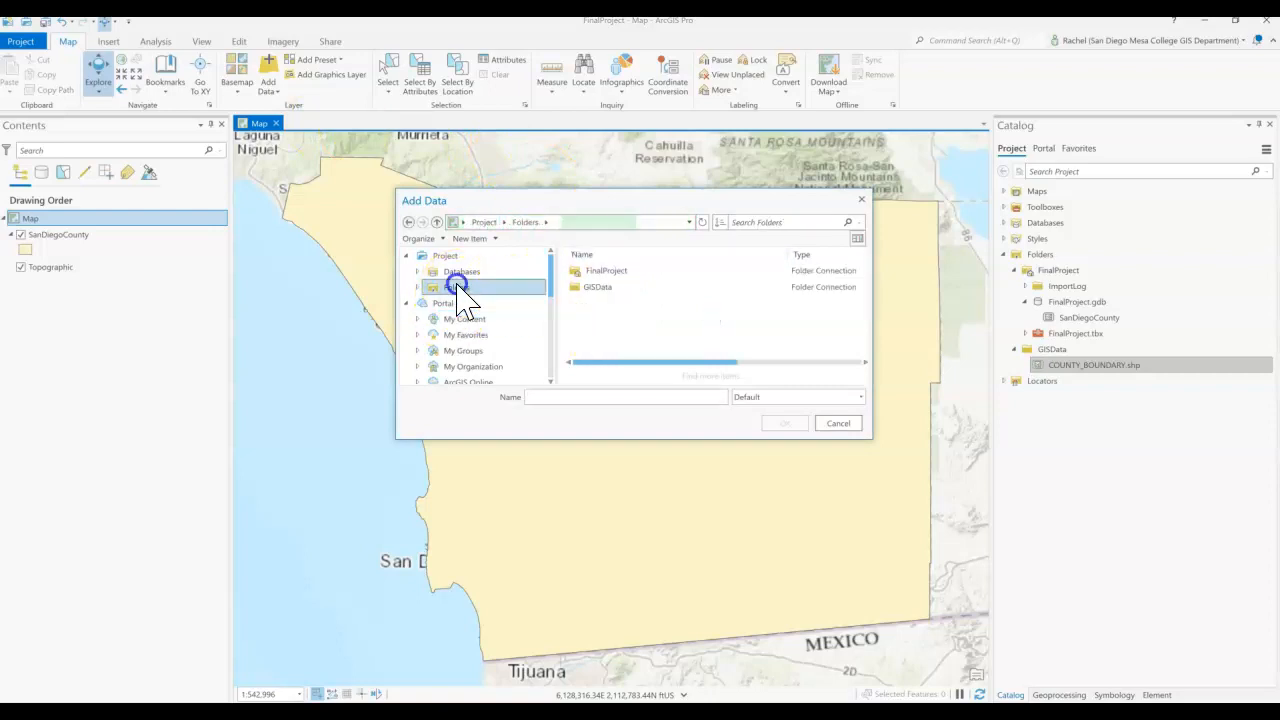
{"action": "double_click", "coordinate": [603, 287]}
{"action": "left_click", "coordinate": [622, 272]}
- Choose the SanDiegoCounty feature class inside FinalProject.gdb in the FinalProject folder as the data to add instead
{"action": "left_click", "coordinate": [528, 222]}
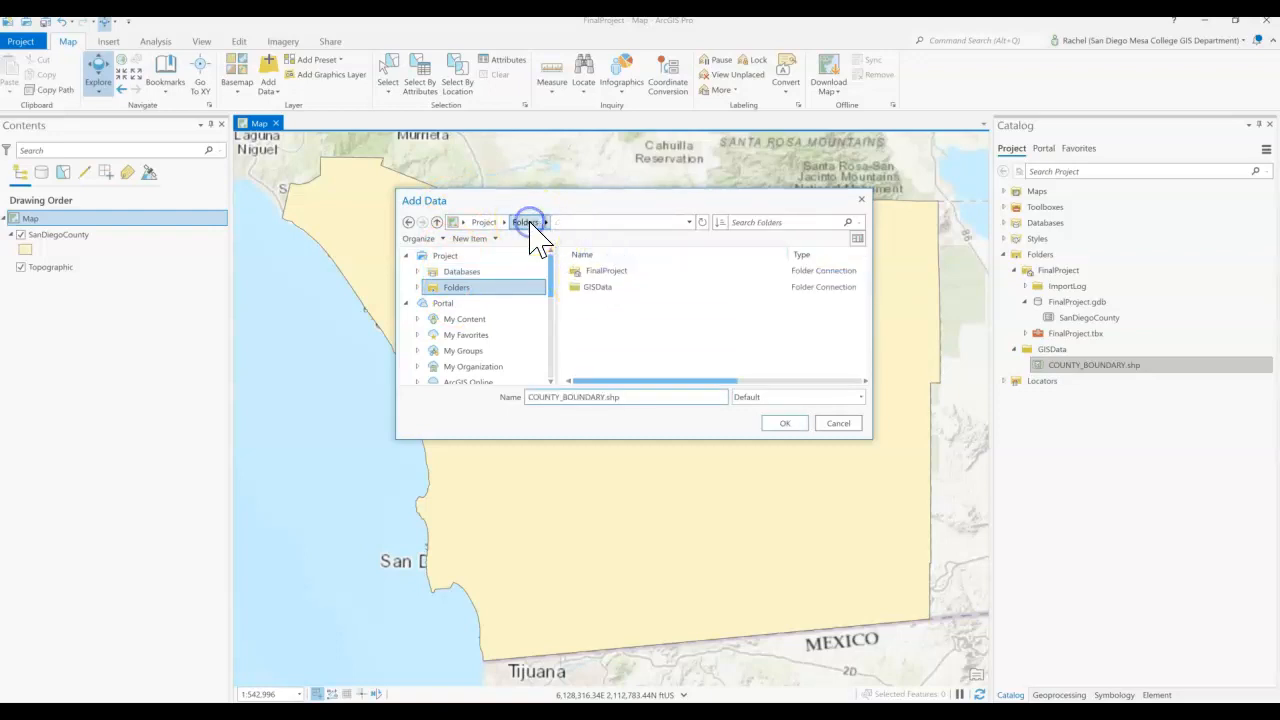
{"action": "double_click", "coordinate": [603, 271]}
{"action": "double_click", "coordinate": [606, 287]}
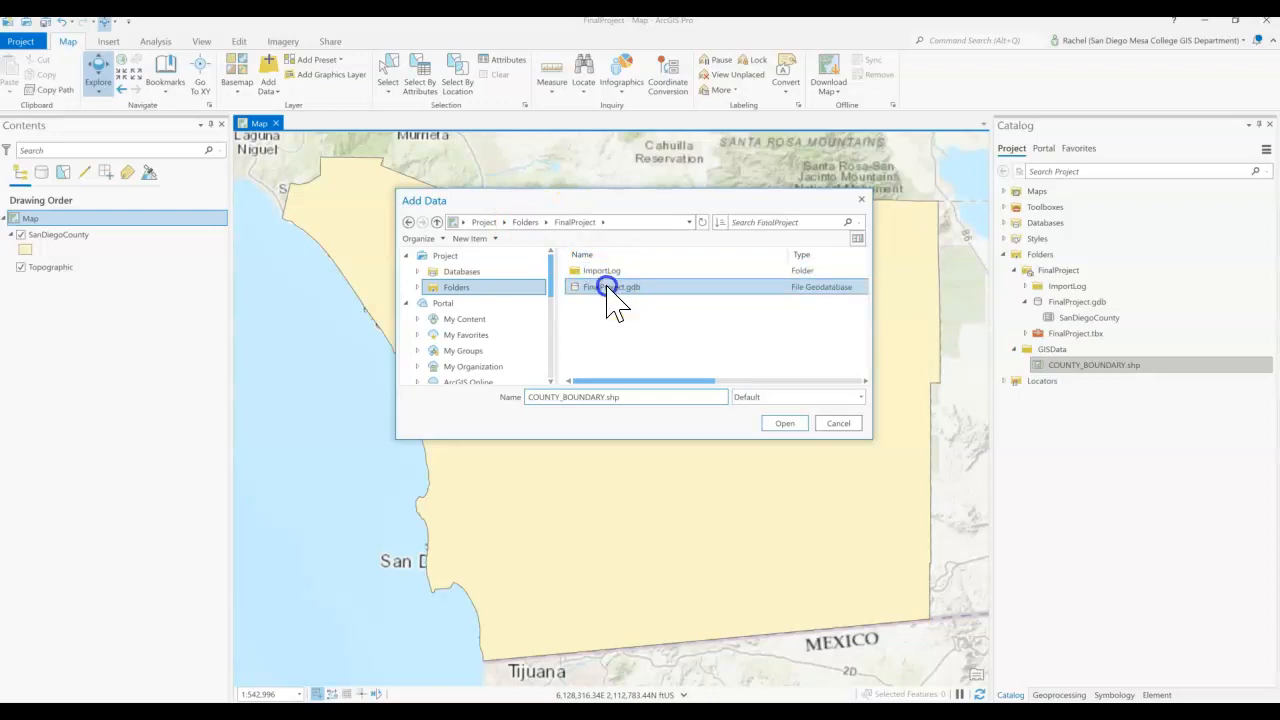
{"action": "left_click", "coordinate": [610, 270]}
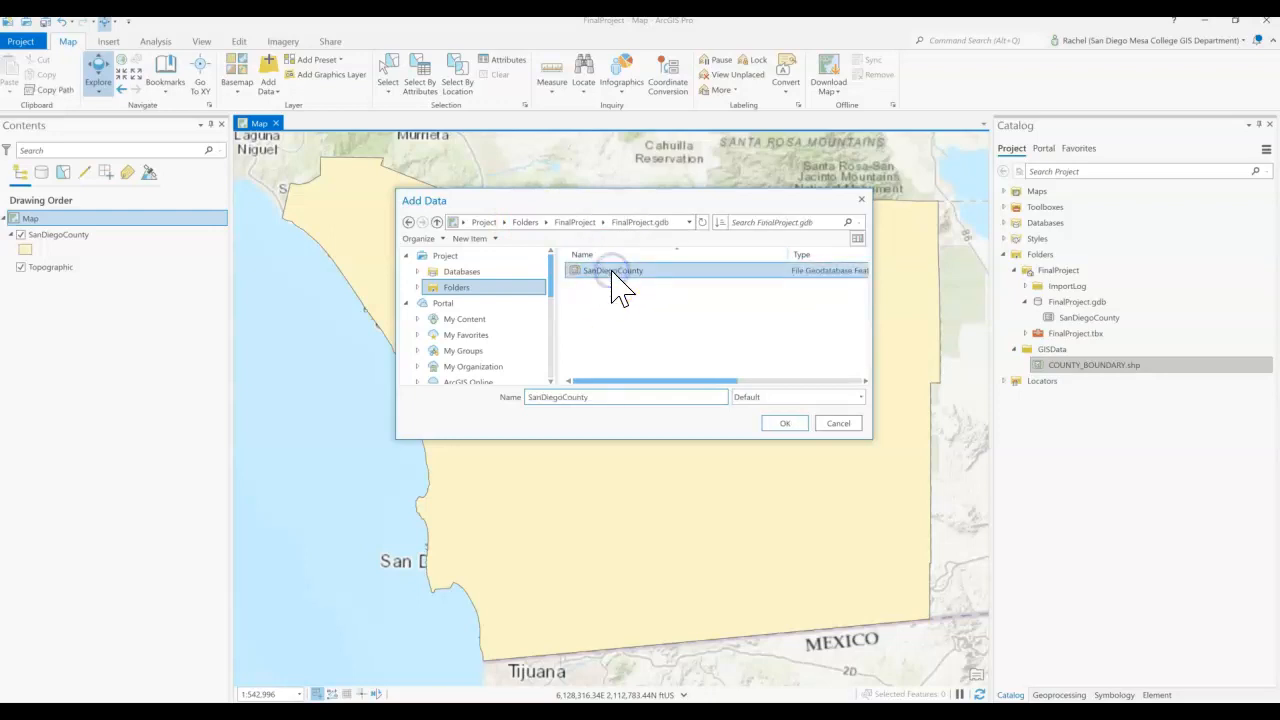
- Return to the GISData folder connection and add the COUNTY_BOUNDARY.shp shapefile to the map
{"action": "left_click", "coordinate": [526, 222]}
{"action": "double_click", "coordinate": [622, 290]}
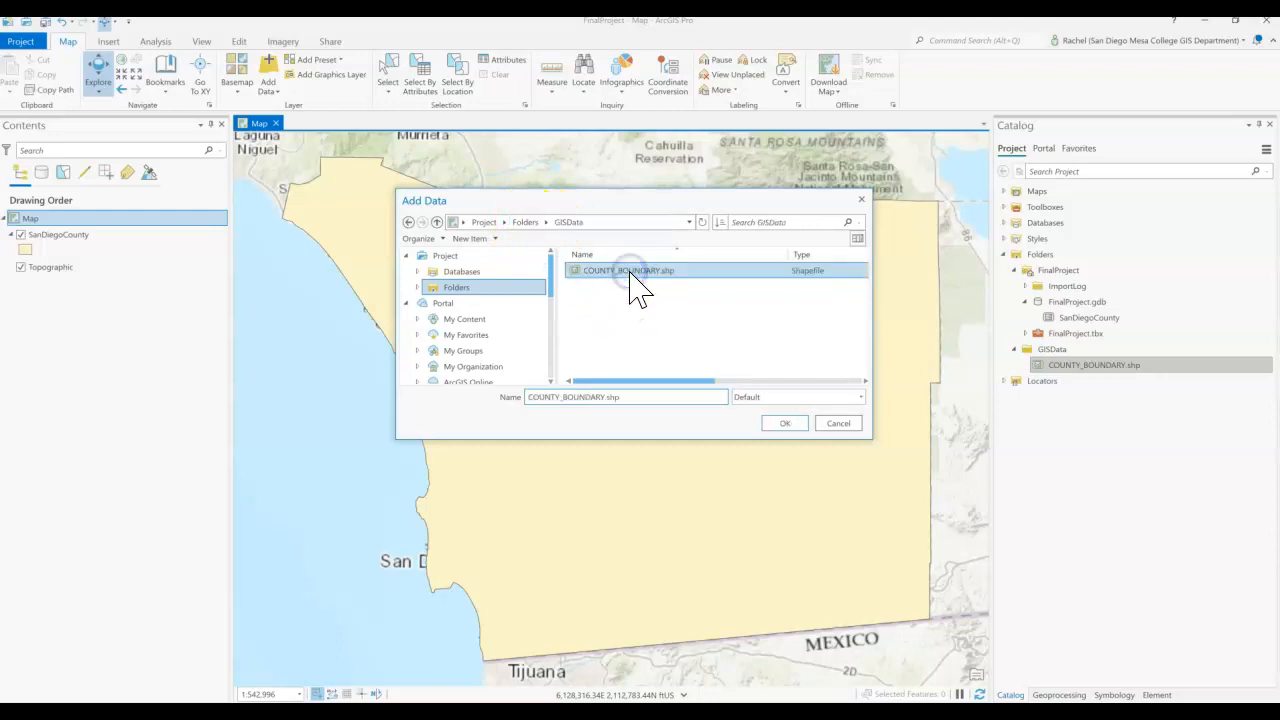
{"action": "left_click", "coordinate": [785, 423]}
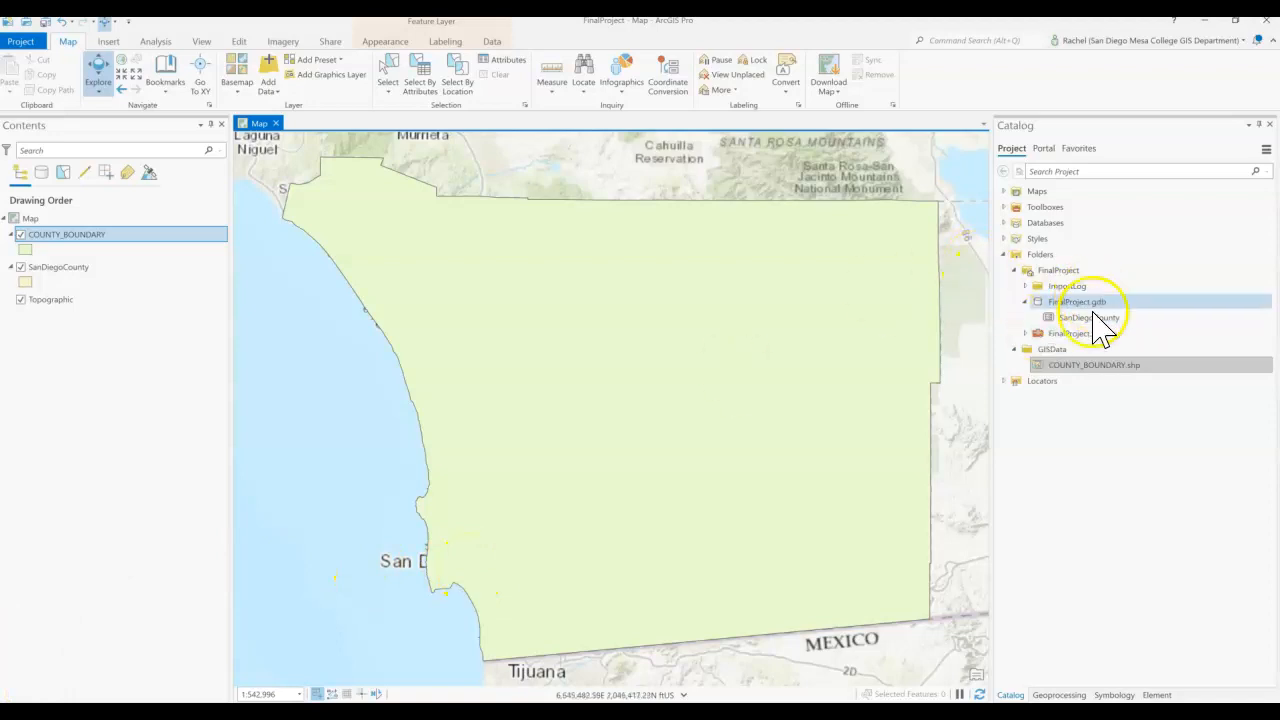
{"action": "mouse_move", "coordinate": [1096, 306]}
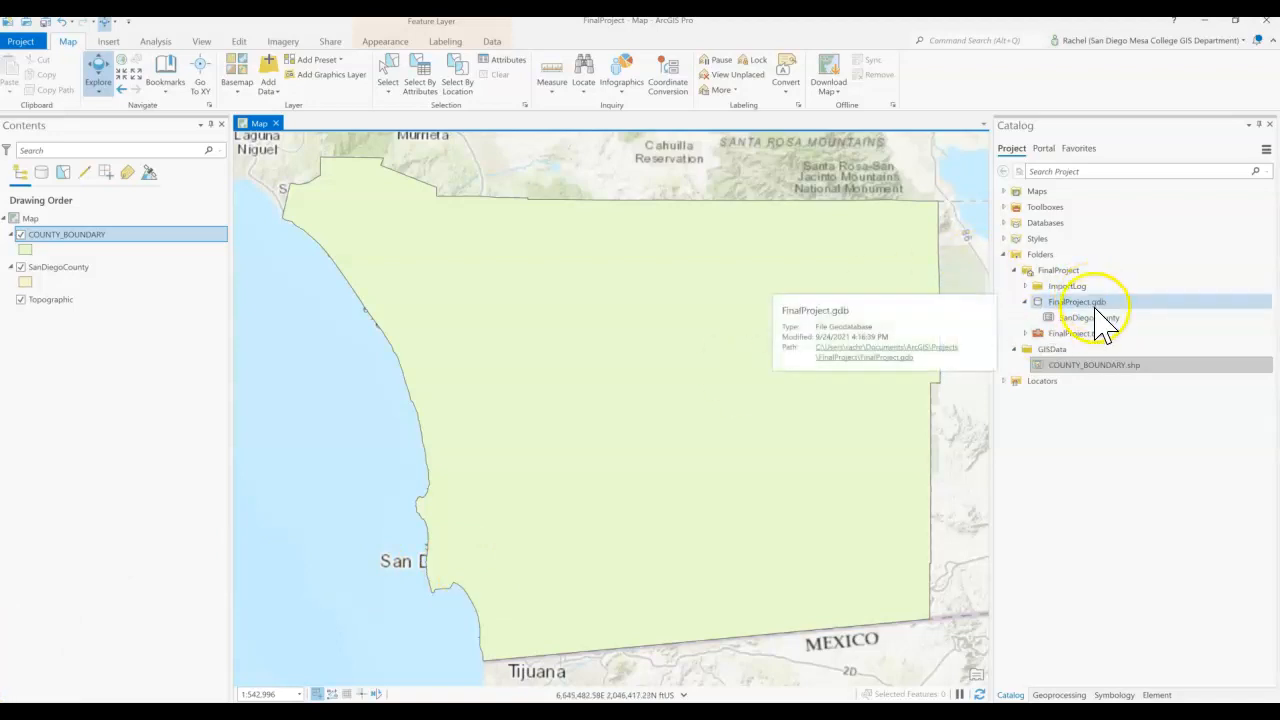